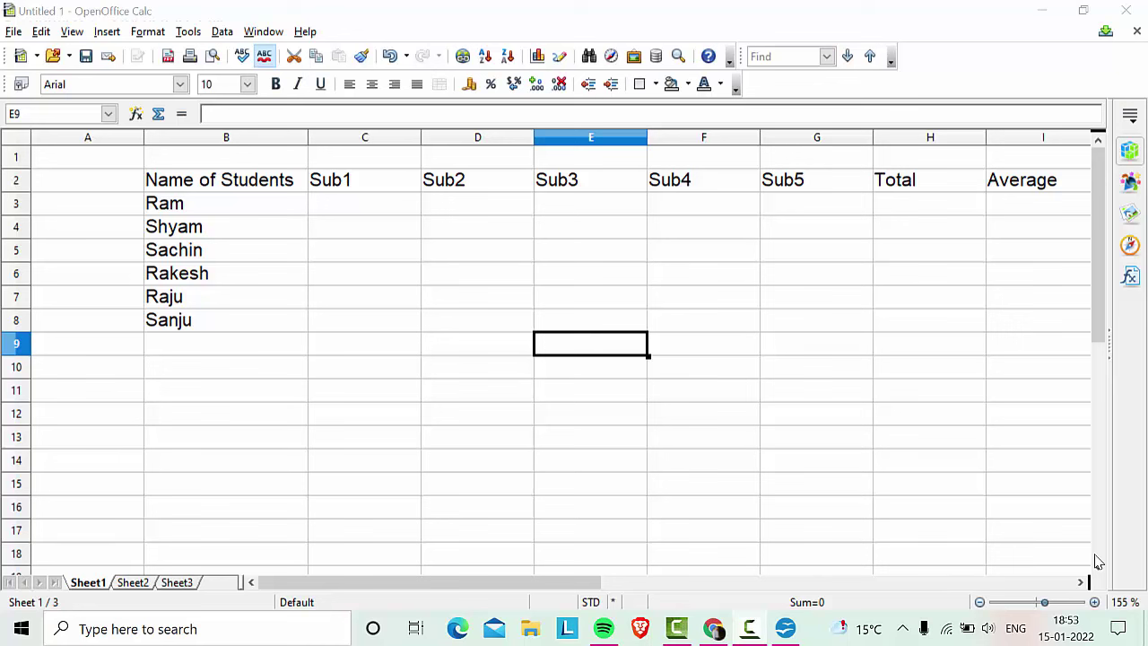
# Step: Enter =randbetween(6,90) in Ram's Sub1 cell C3, which displays Err:504
pyautogui.click(365, 215)
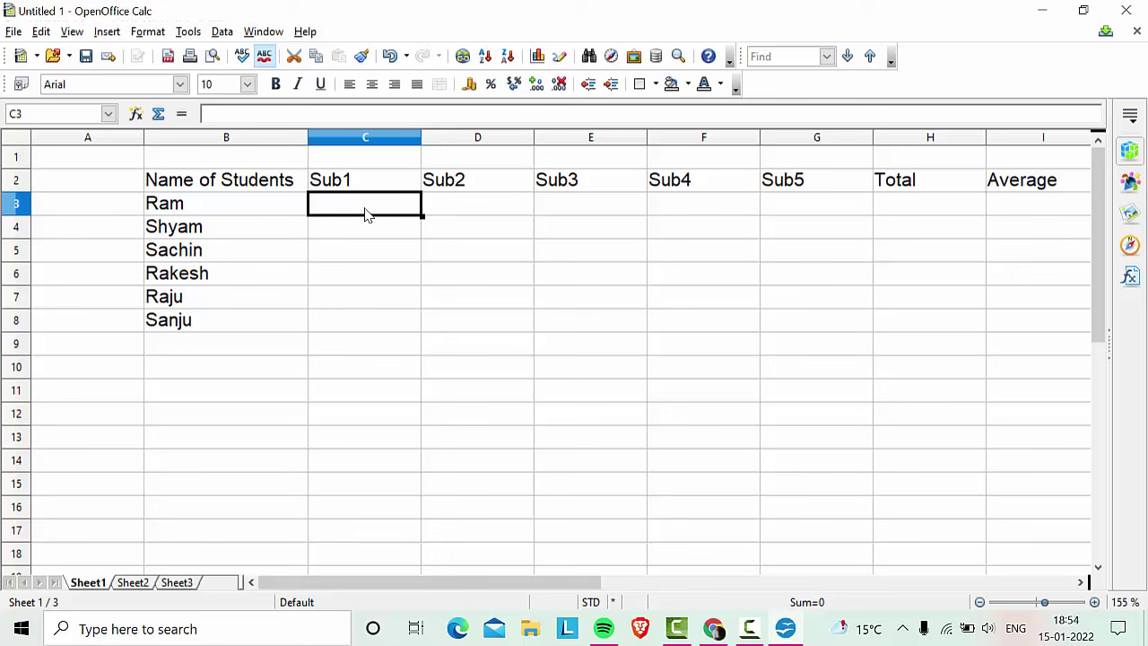
pyautogui.write('=')
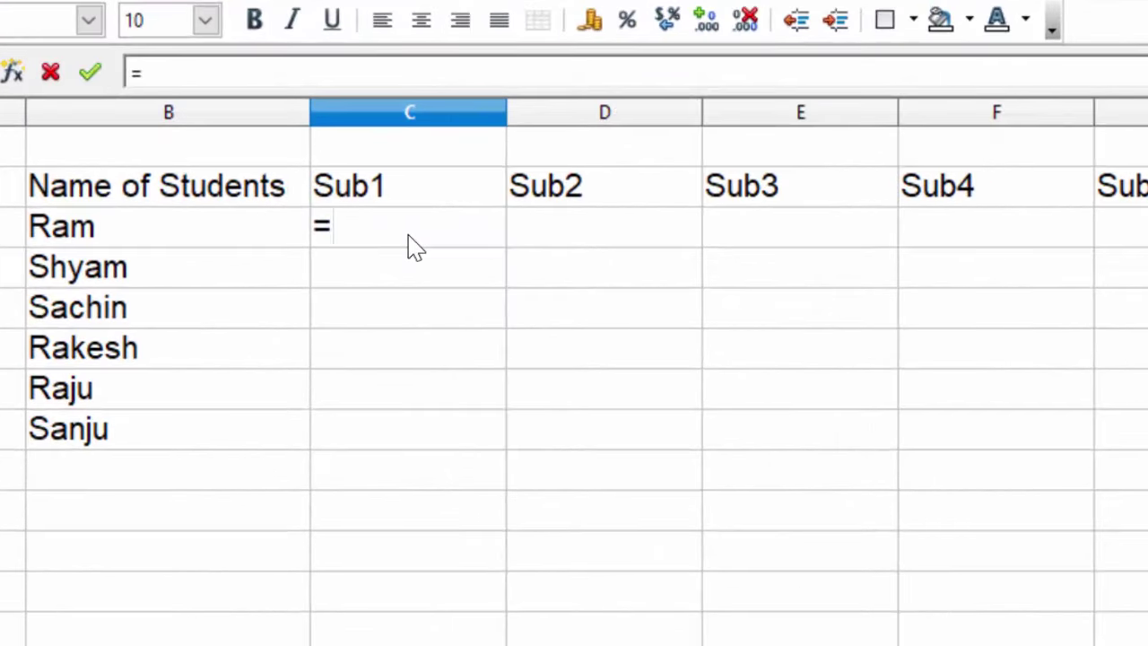
pyautogui.write('rand')
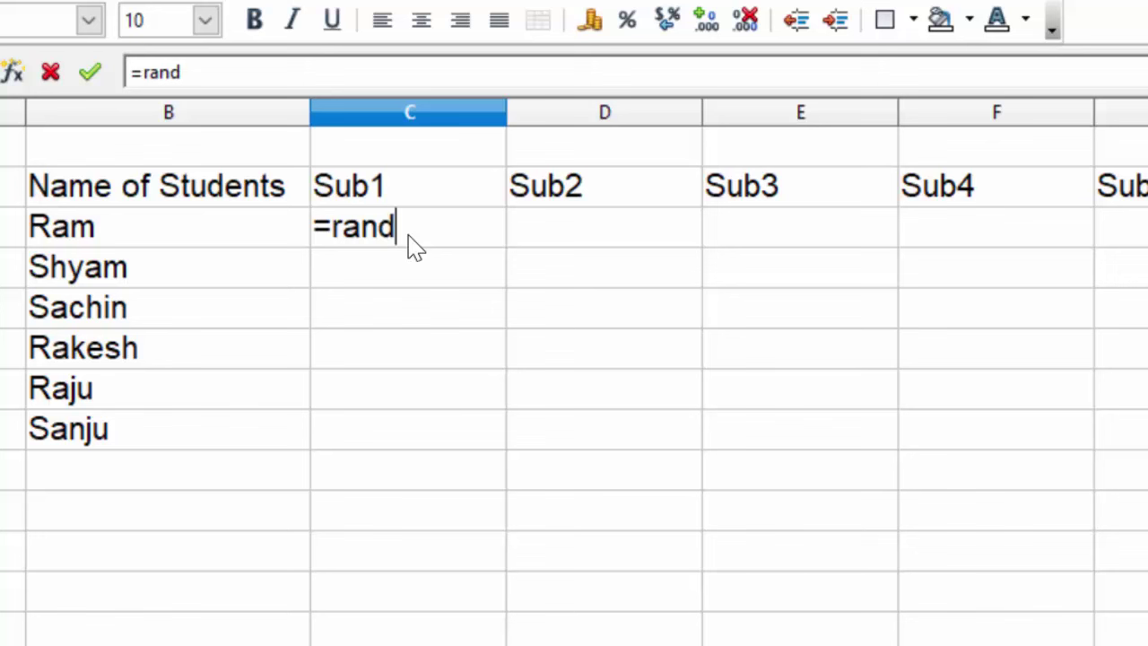
pyautogui.write('bet')
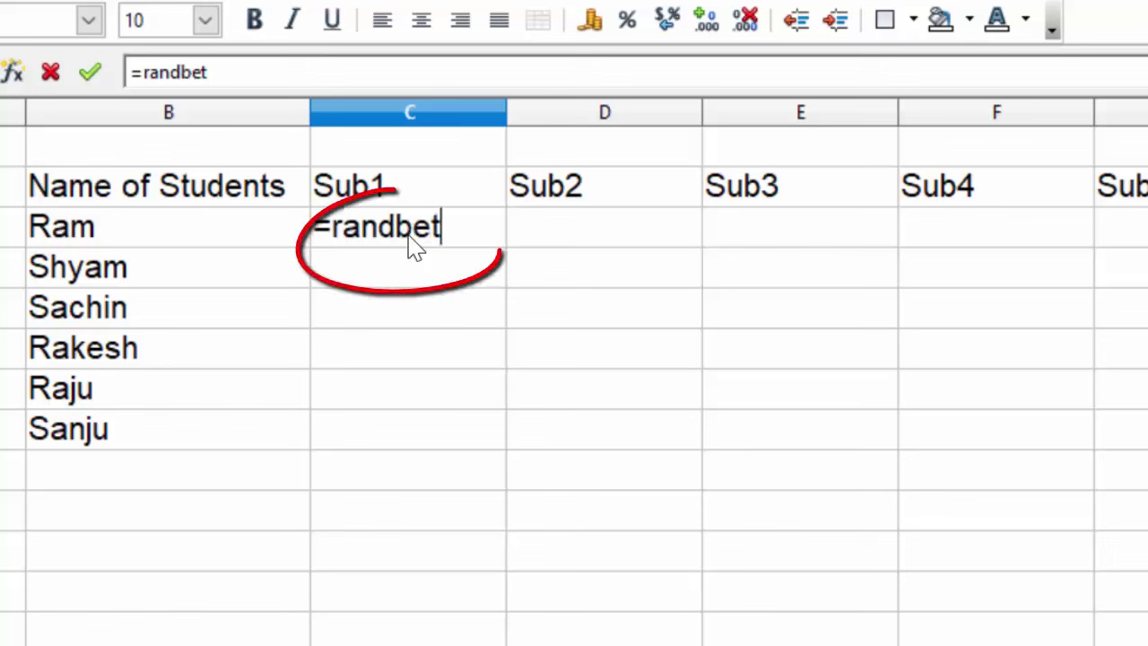
pyautogui.write('we')
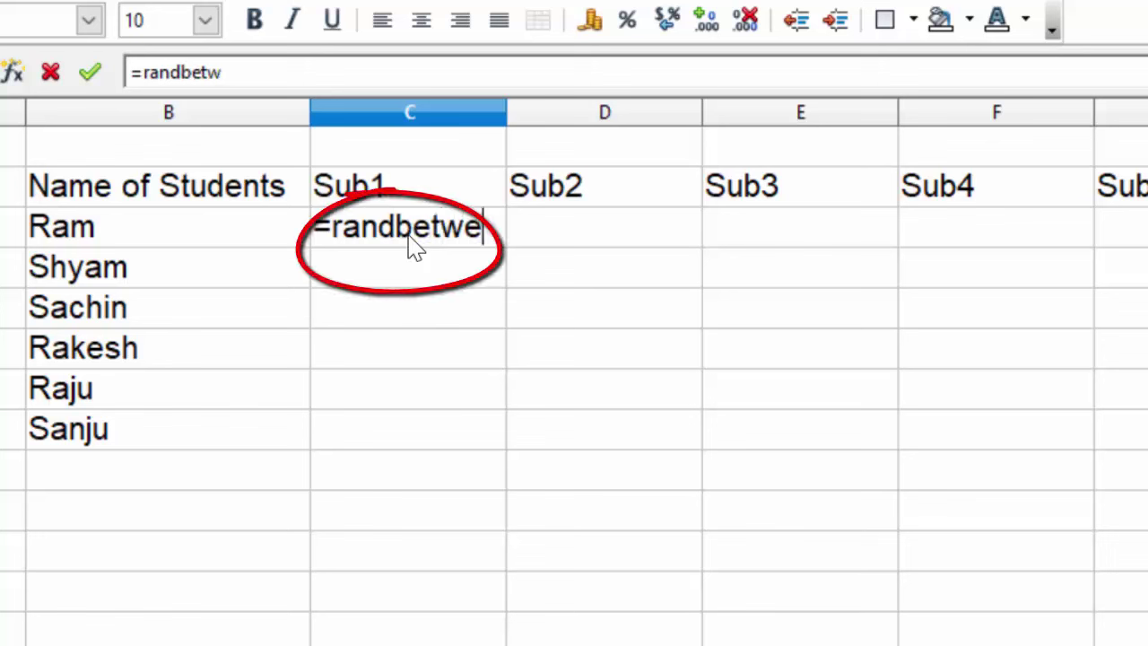
pyautogui.write('en')
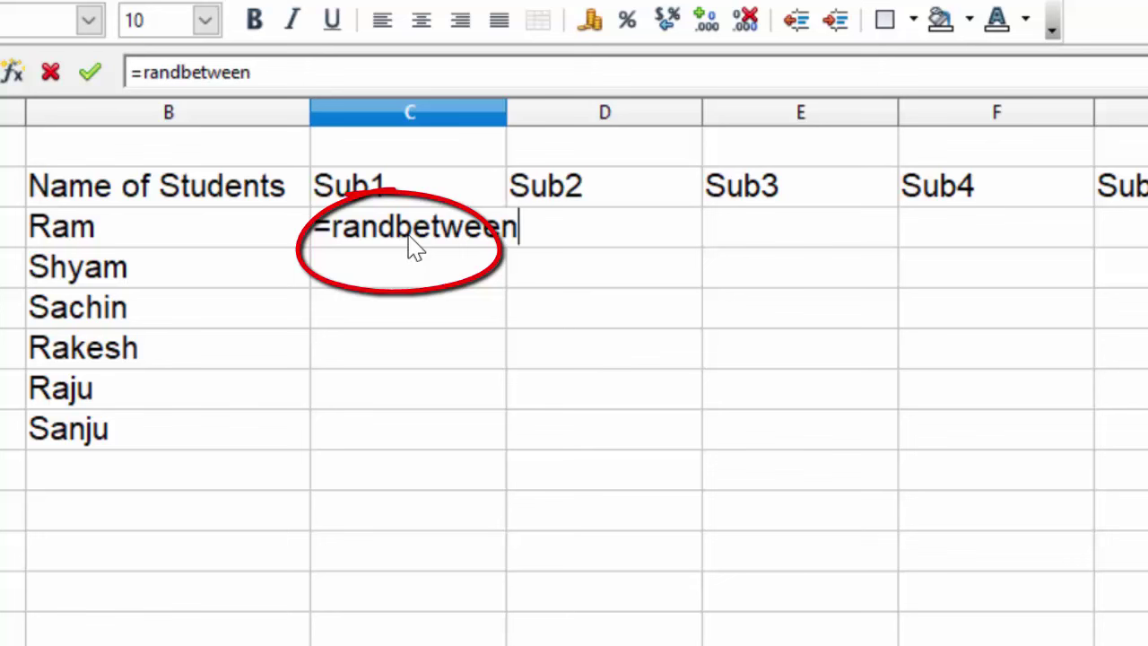
pyautogui.write('(')
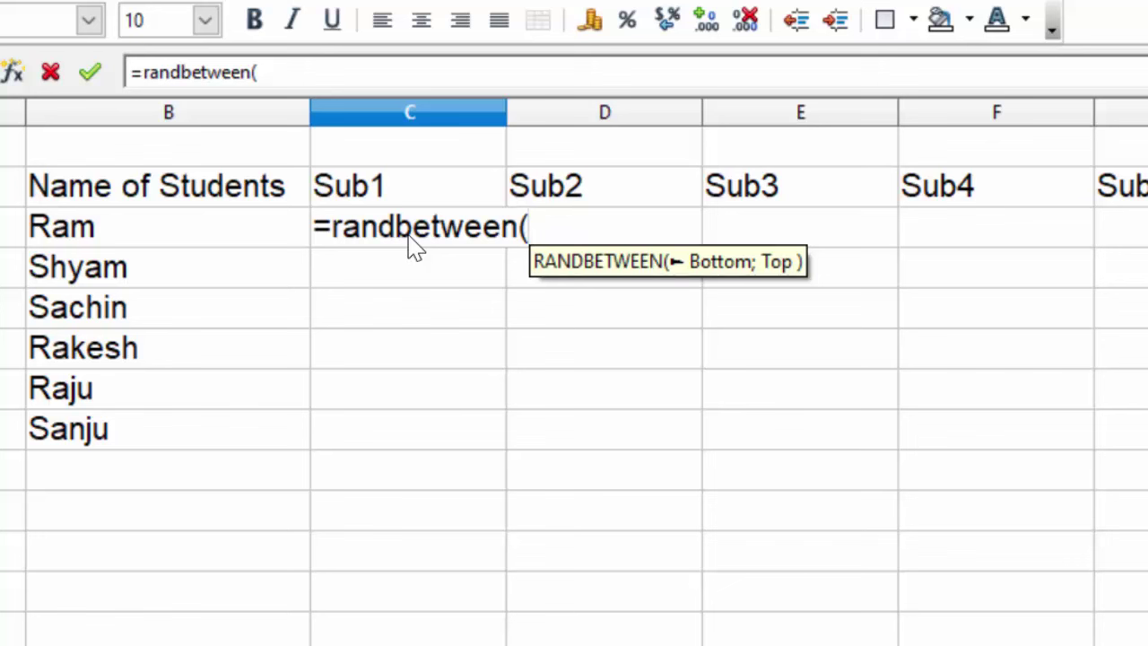
pyautogui.write('6')
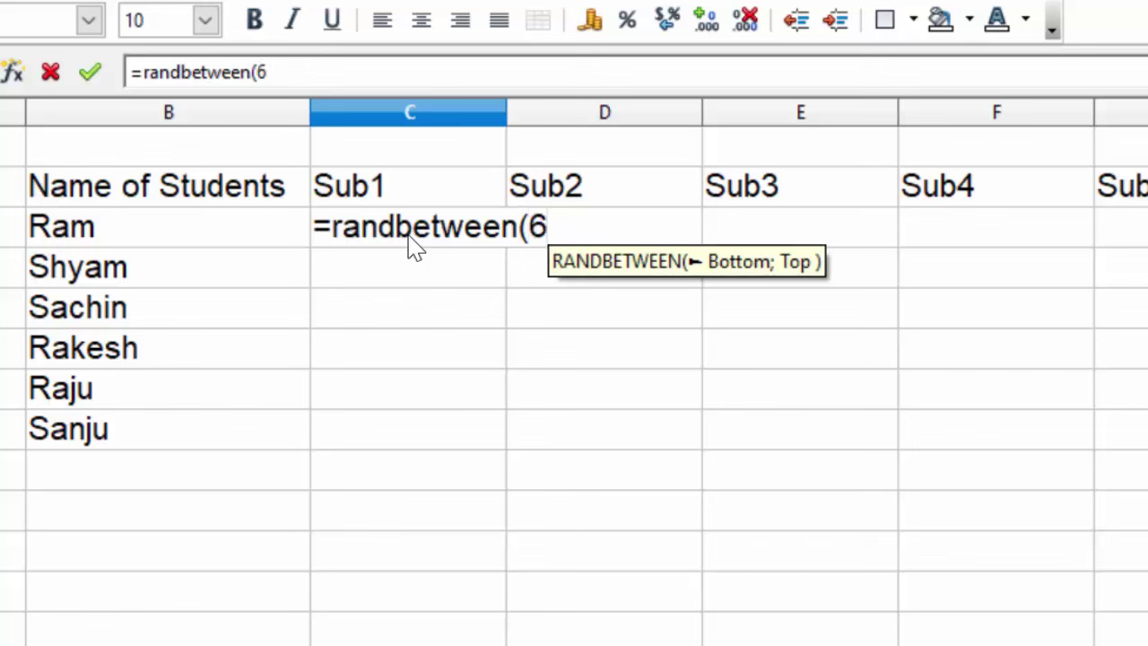
pyautogui.write(',')
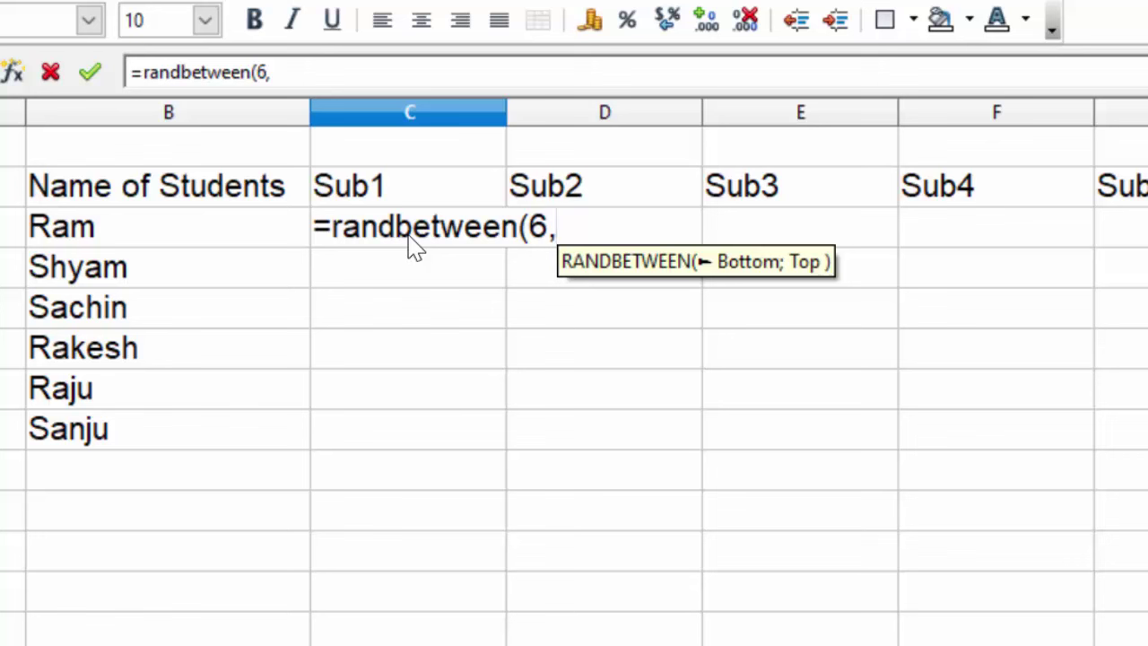
pyautogui.write('90')
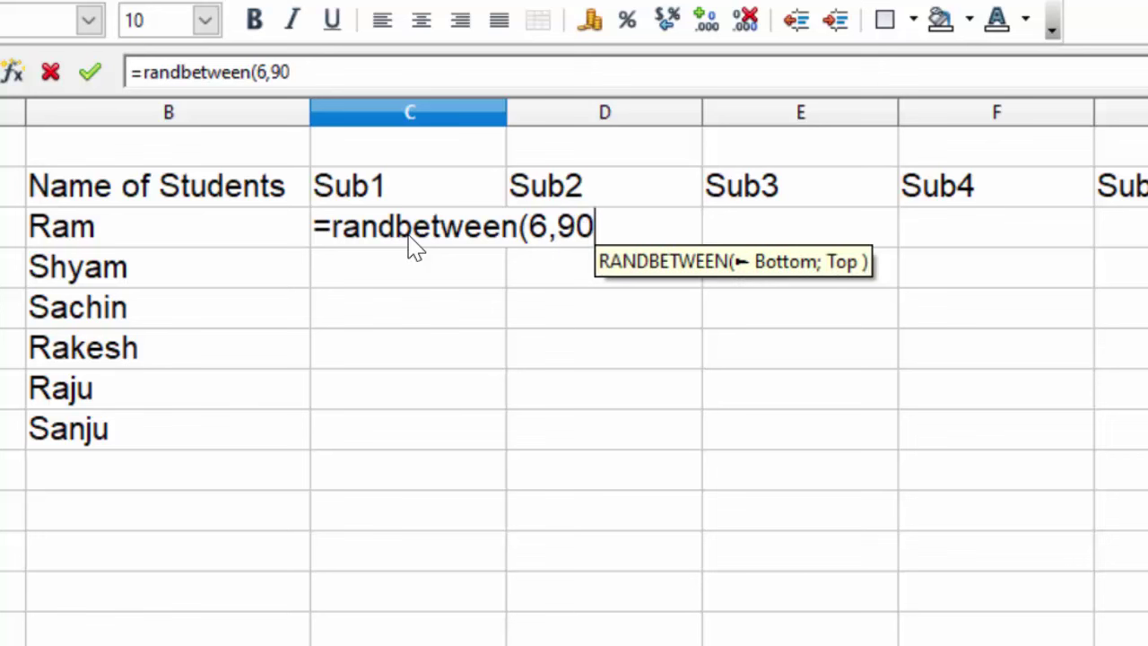
pyautogui.write(')')
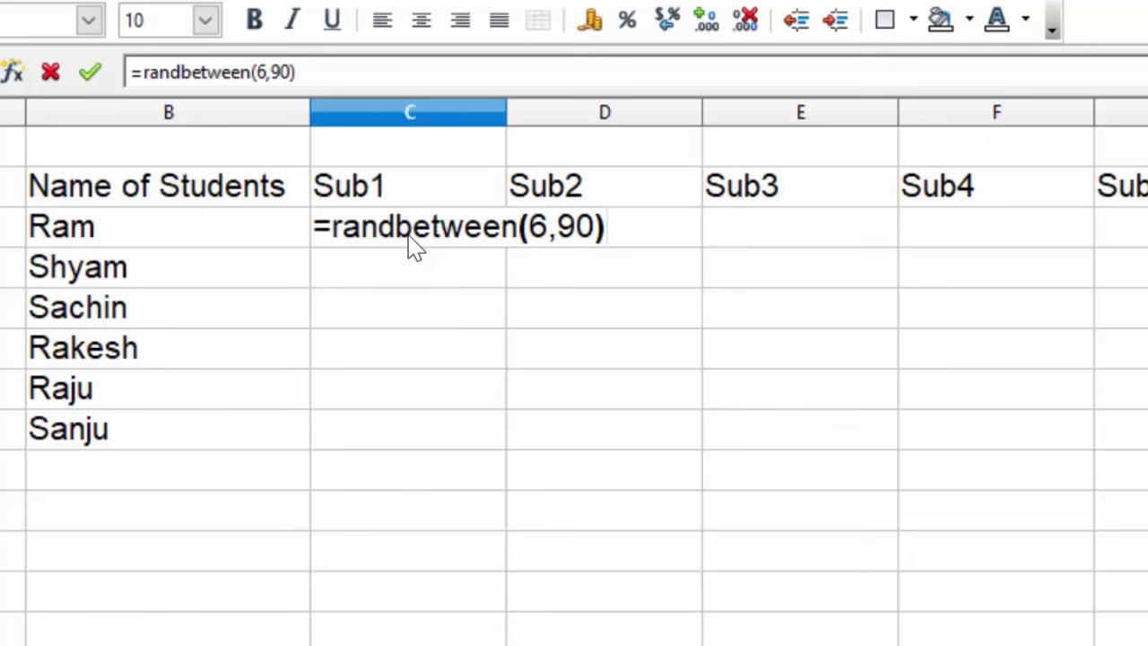
pyautogui.press('Return')
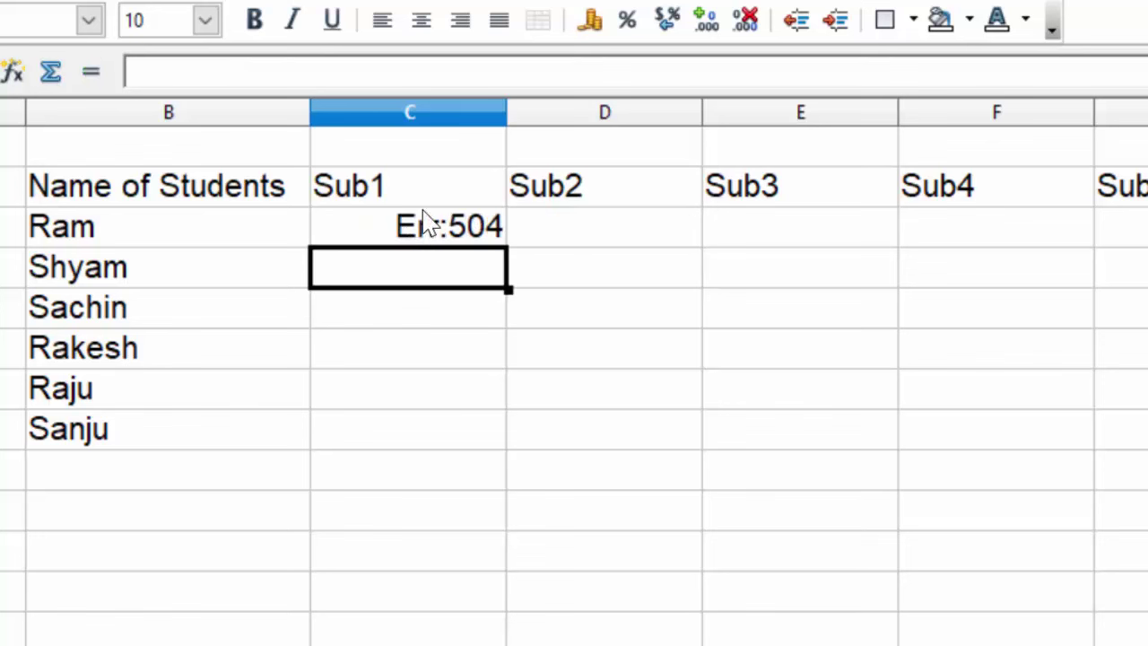
# Step: Correct C3's formula to =RANDBETWEEN(6;90) with a semicolon so it shows the mark 77
pyautogui.click(425, 217)
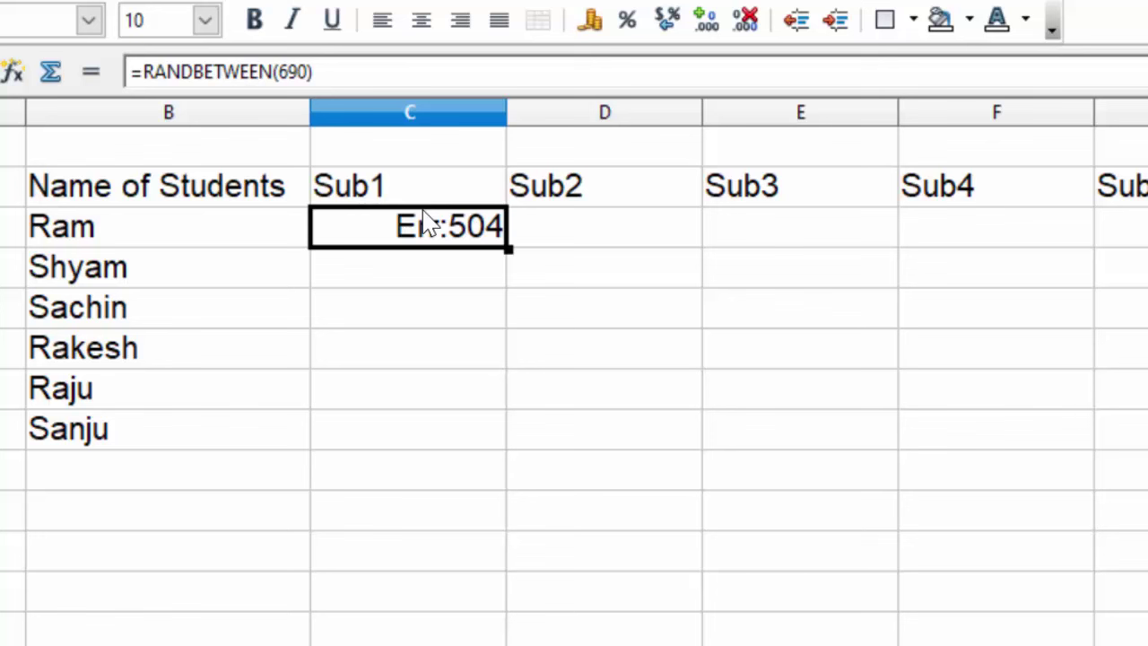
pyautogui.click(342, 80)
pyautogui.press('BackSpace')
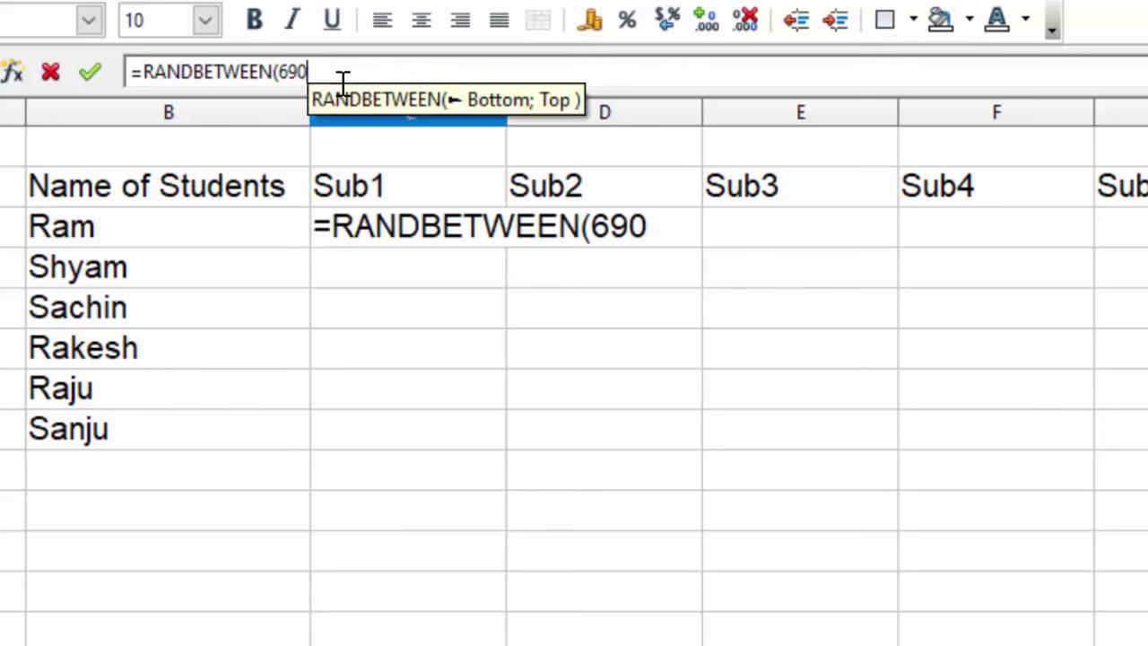
pyautogui.press('BackSpace')
pyautogui.press('BackSpace')
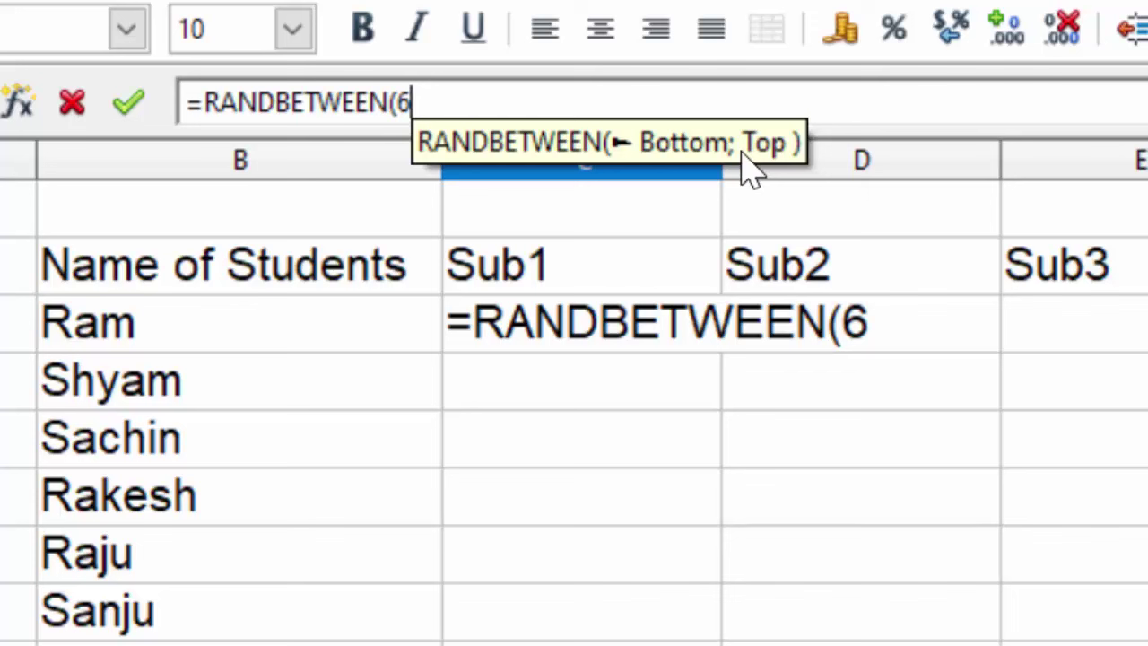
pyautogui.write(':')
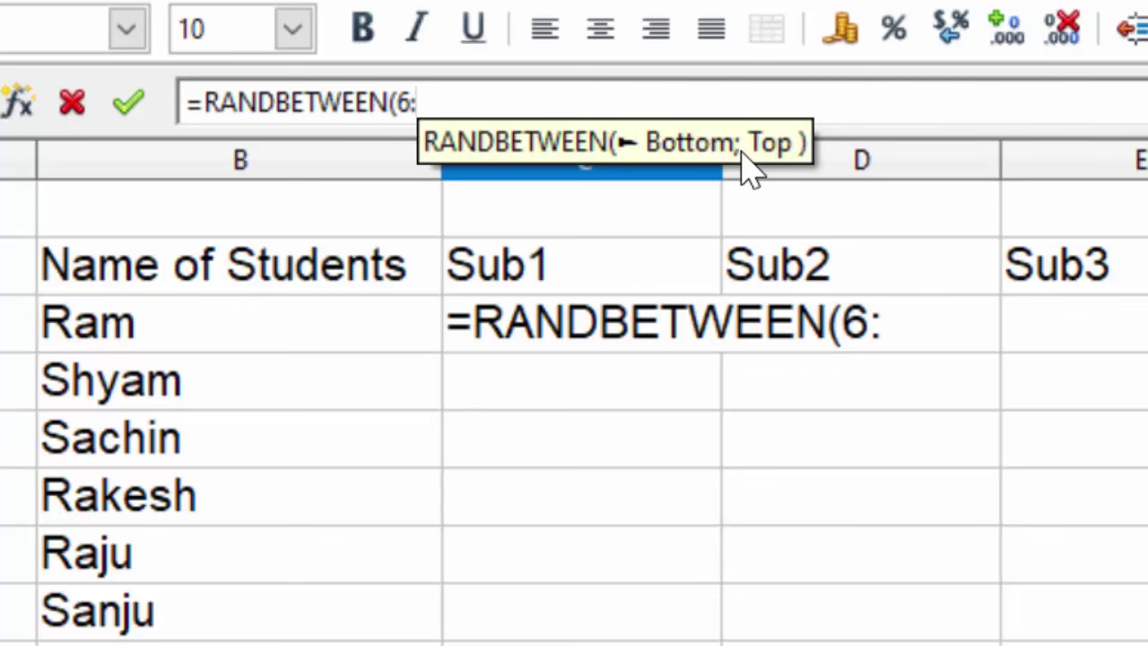
pyautogui.press('BackSpace')
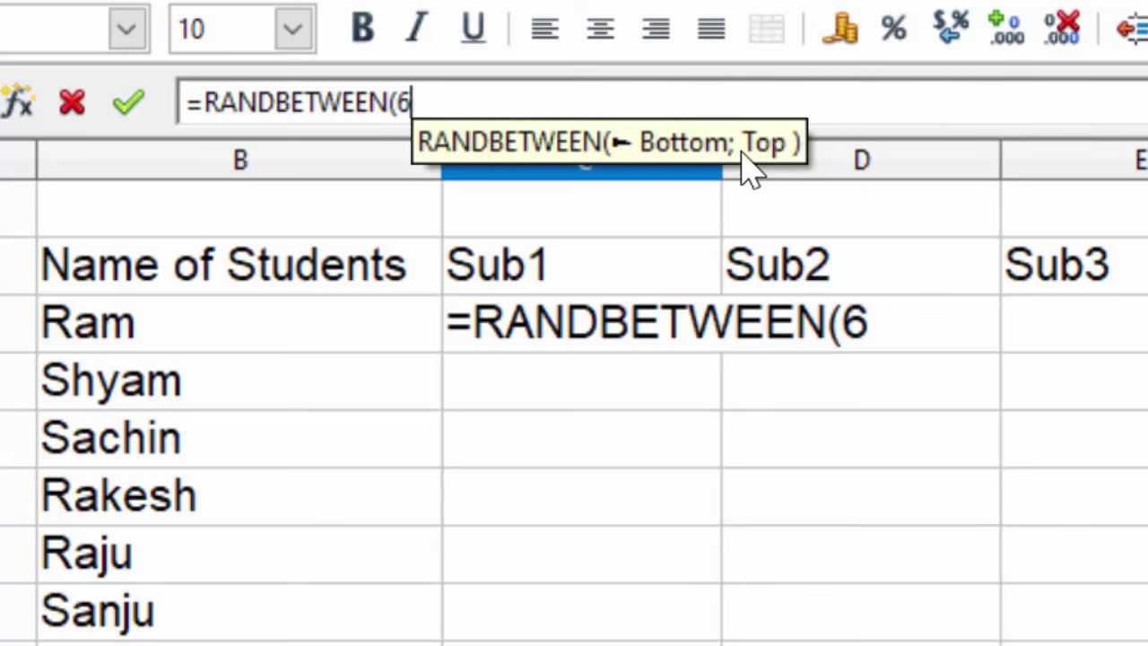
pyautogui.write(';')
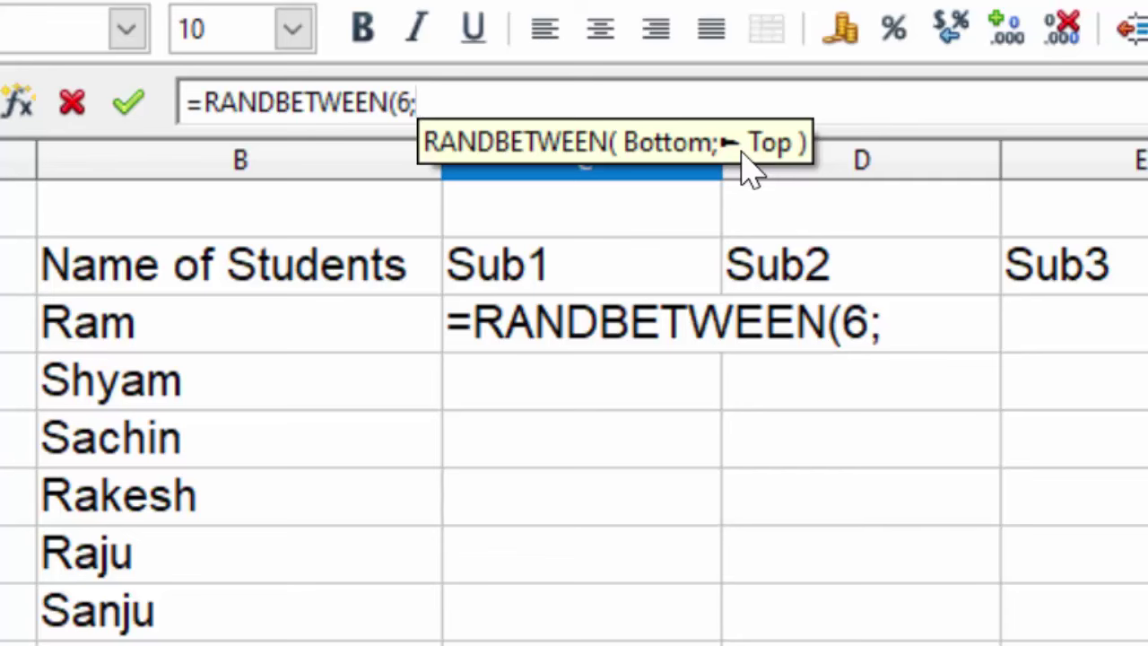
pyautogui.write('90)')
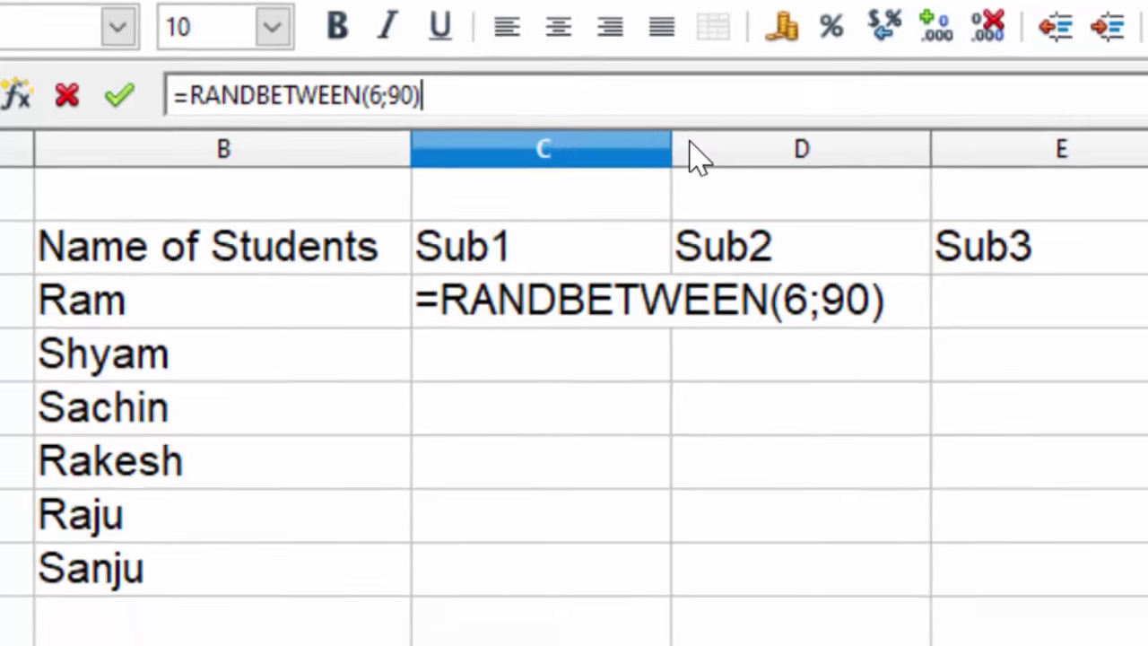
pyautogui.press('Return')
# Step: Copy C3's RANDBETWEEN formula right to G3 and down to row 8
pyautogui.click(396, 189)
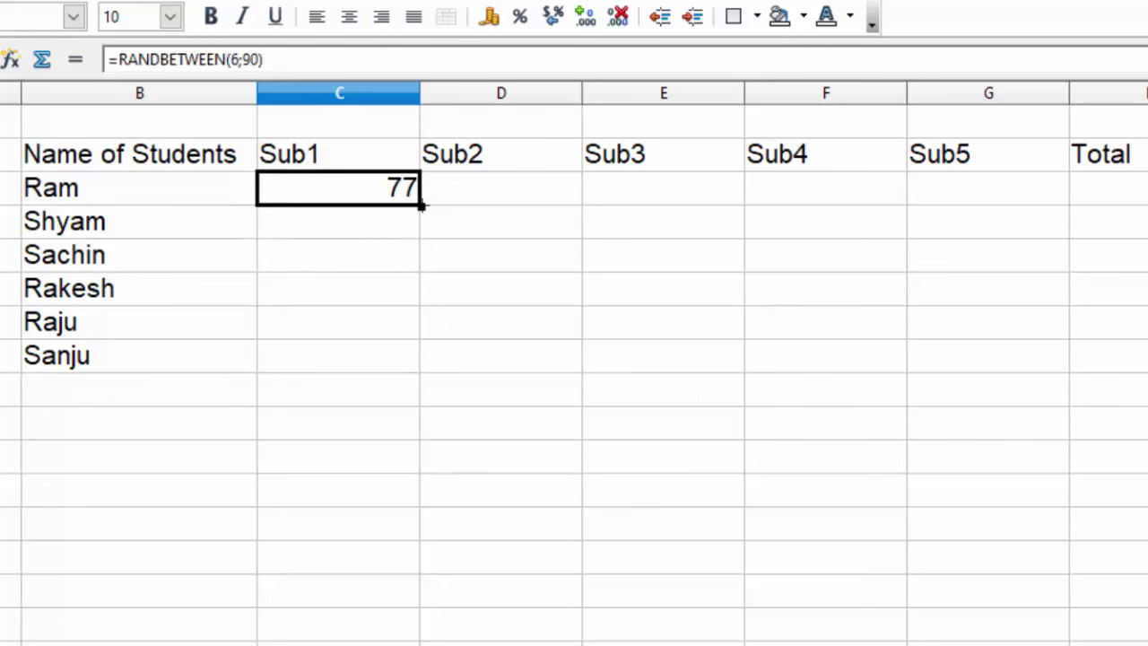
pyautogui.moveTo(421, 205)
pyautogui.mouseDown()
pyautogui.moveTo(889, 249)
pyautogui.moveTo(1027, 236)
pyautogui.mouseUp()
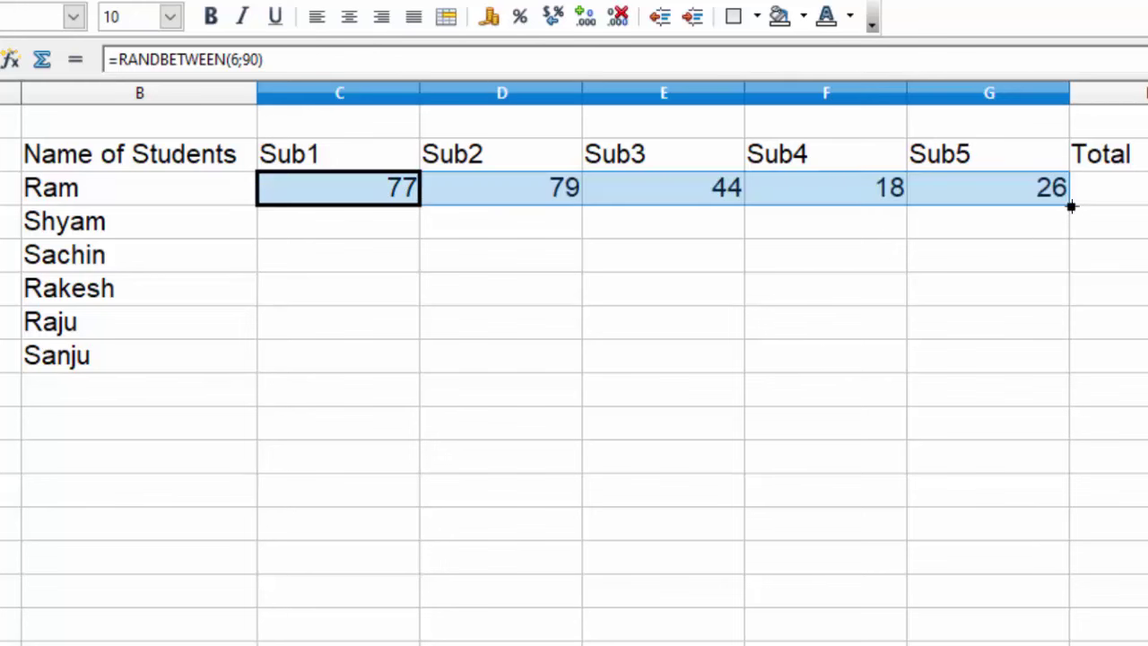
pyautogui.moveTo(1071, 206); pyautogui.dragTo(976, 377)
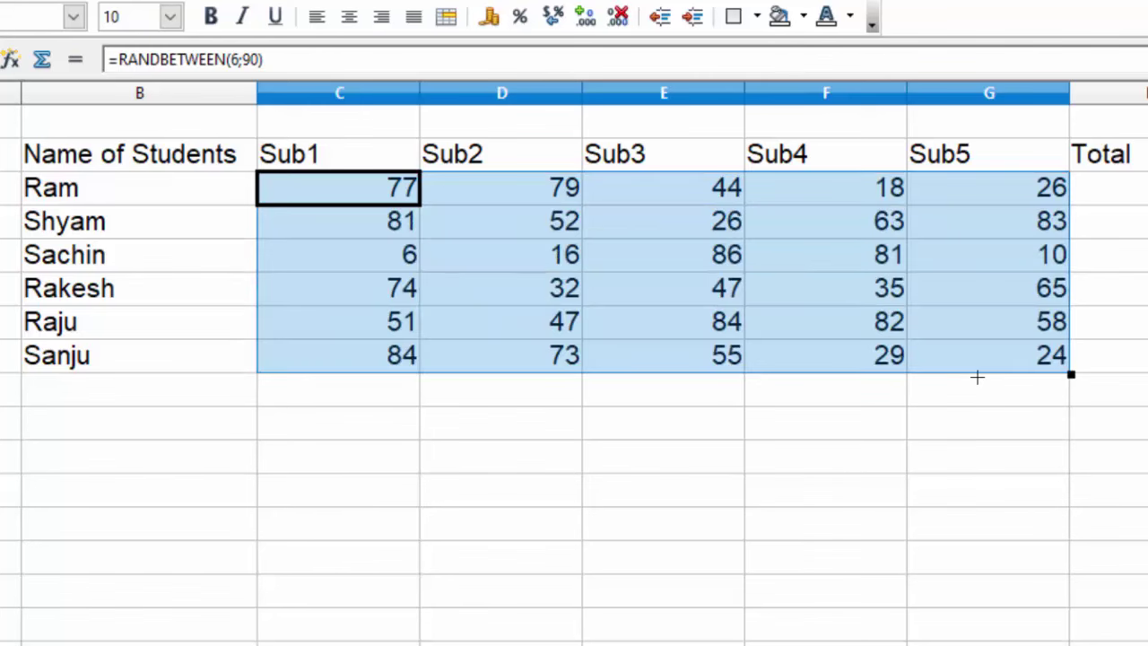
# Step: Copy the C3:G8 marks and paste them back as numbers only, overwriting the formulas
pyautogui.rightClick(556, 303)
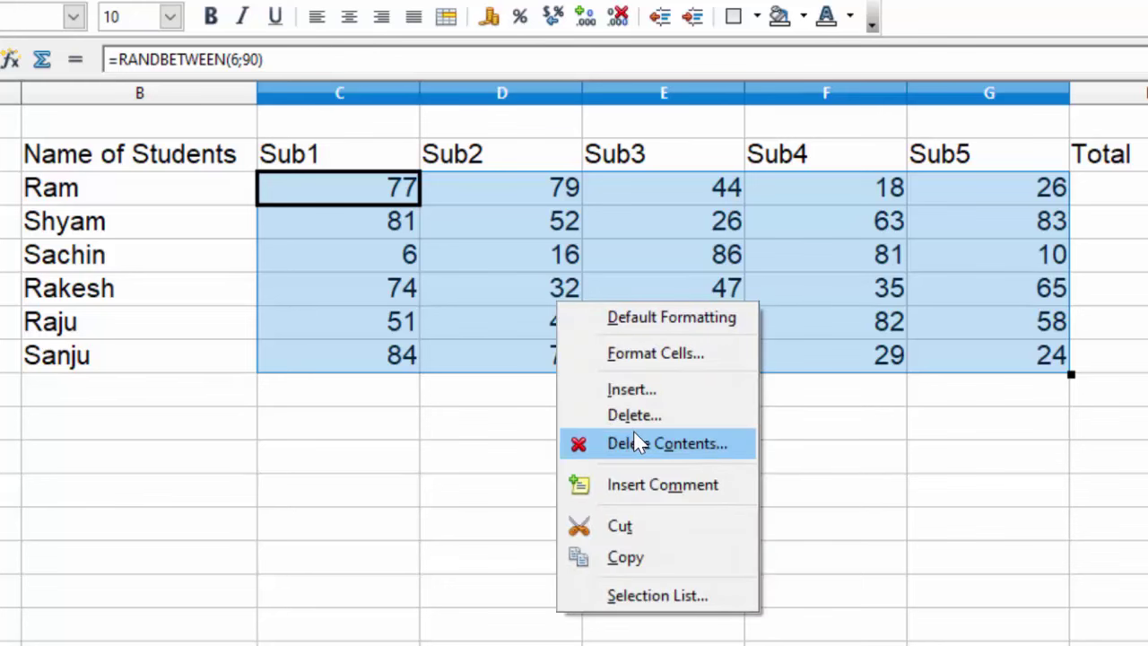
pyautogui.click(635, 559)
pyautogui.rightClick(456, 248)
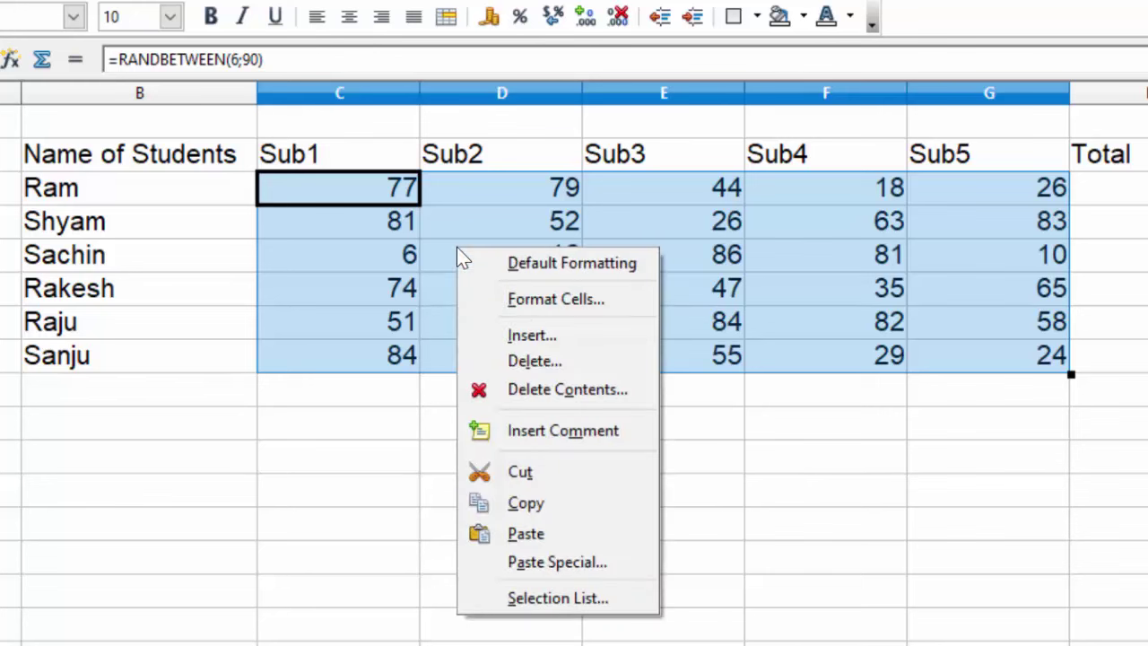
pyautogui.click(555, 551)
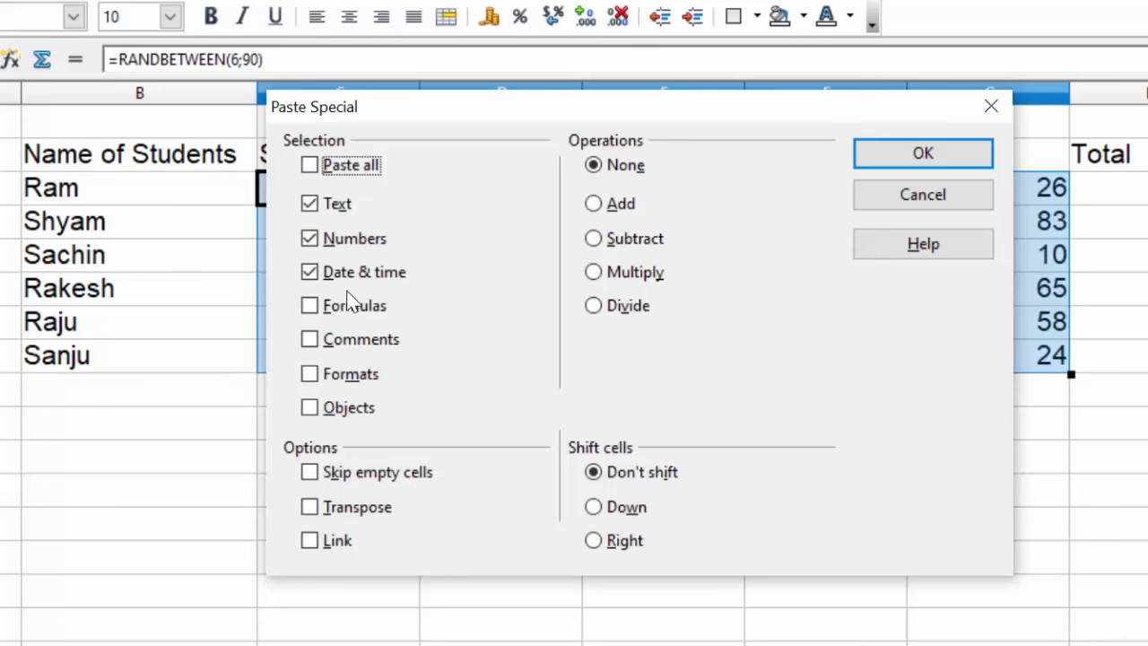
pyautogui.click(308, 273)
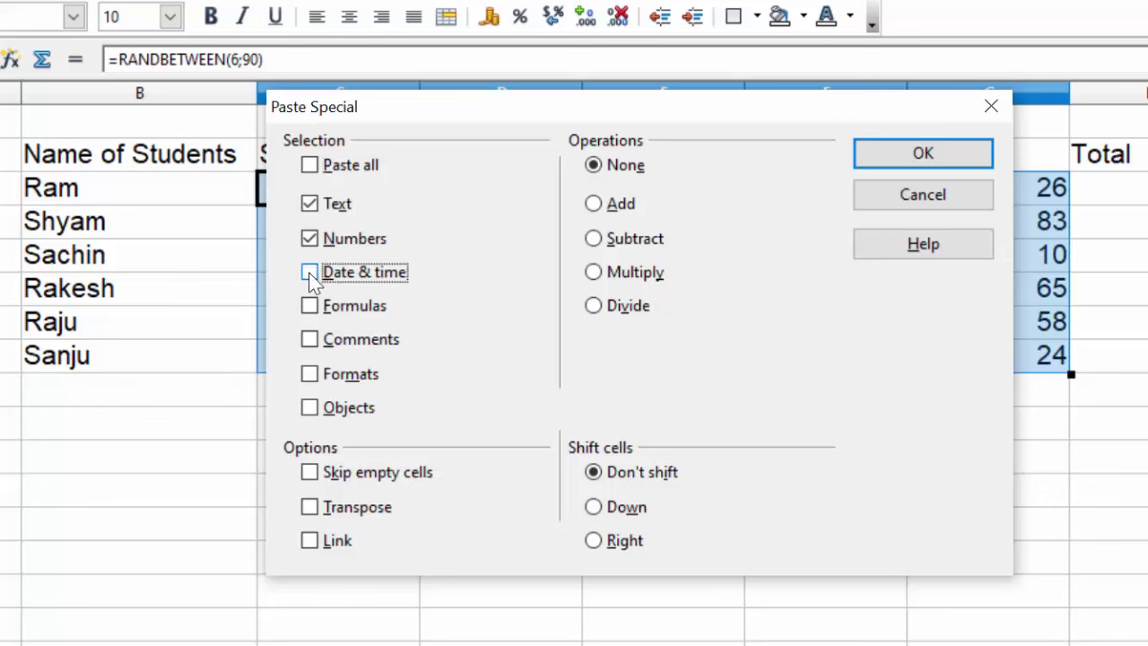
pyautogui.click(308, 206)
pyautogui.click(926, 166)
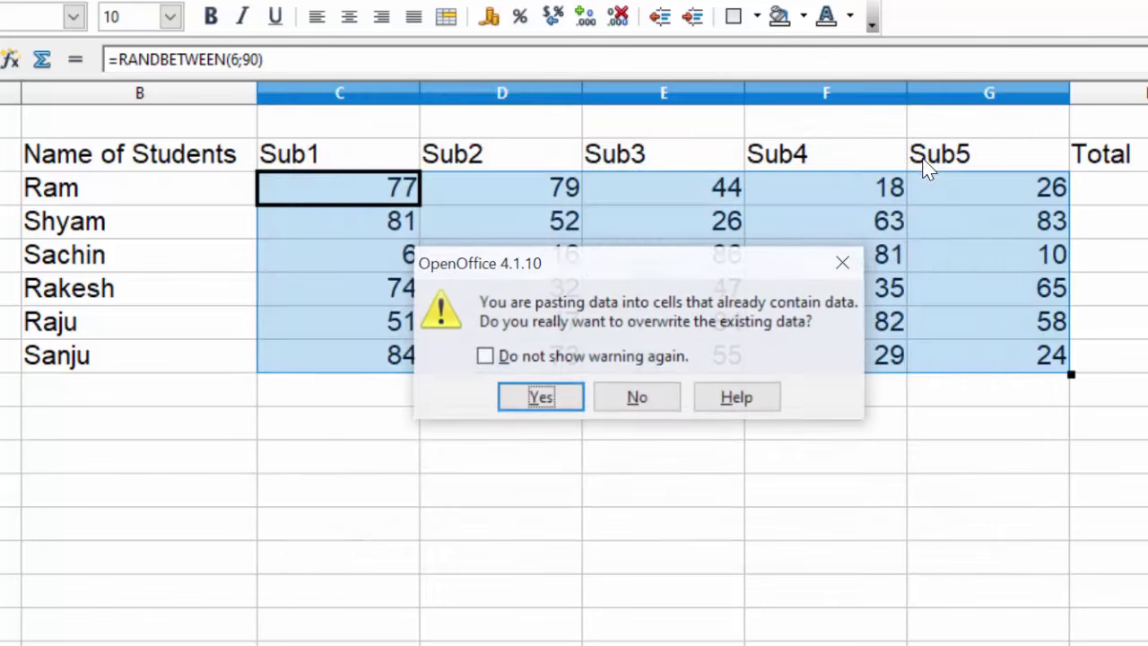
pyautogui.click(555, 395)
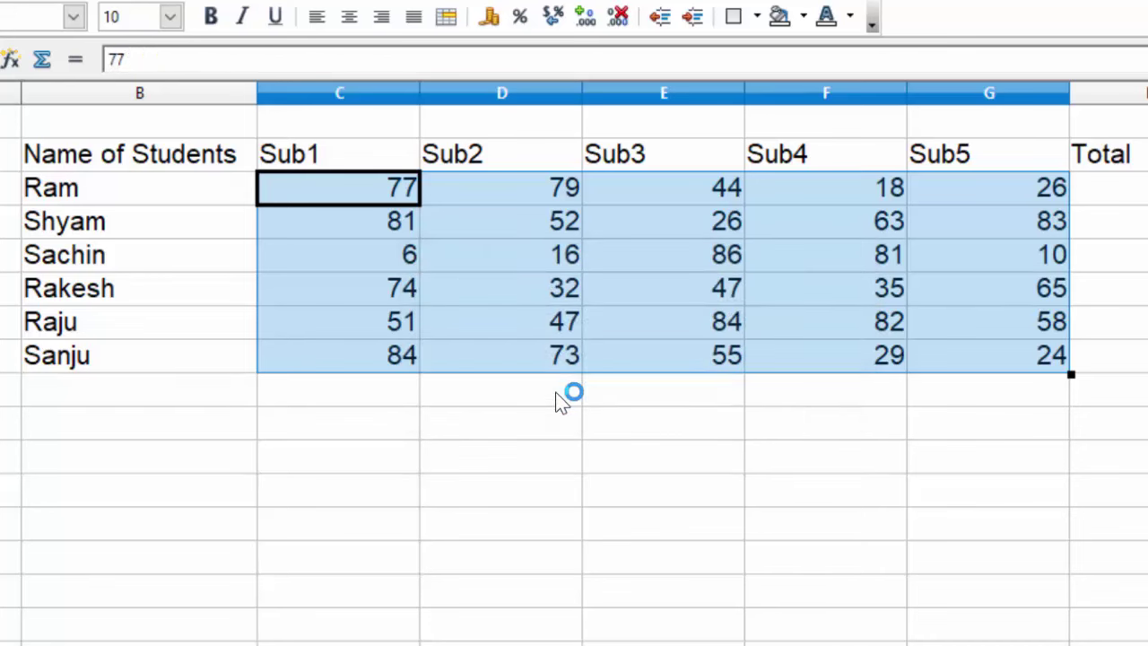
# Step: Enter =SUM(C3:G3) in H3 and fill it down to H8, giving totals 244 to 265
pyautogui.click(1137, 202)
pyautogui.write('=')
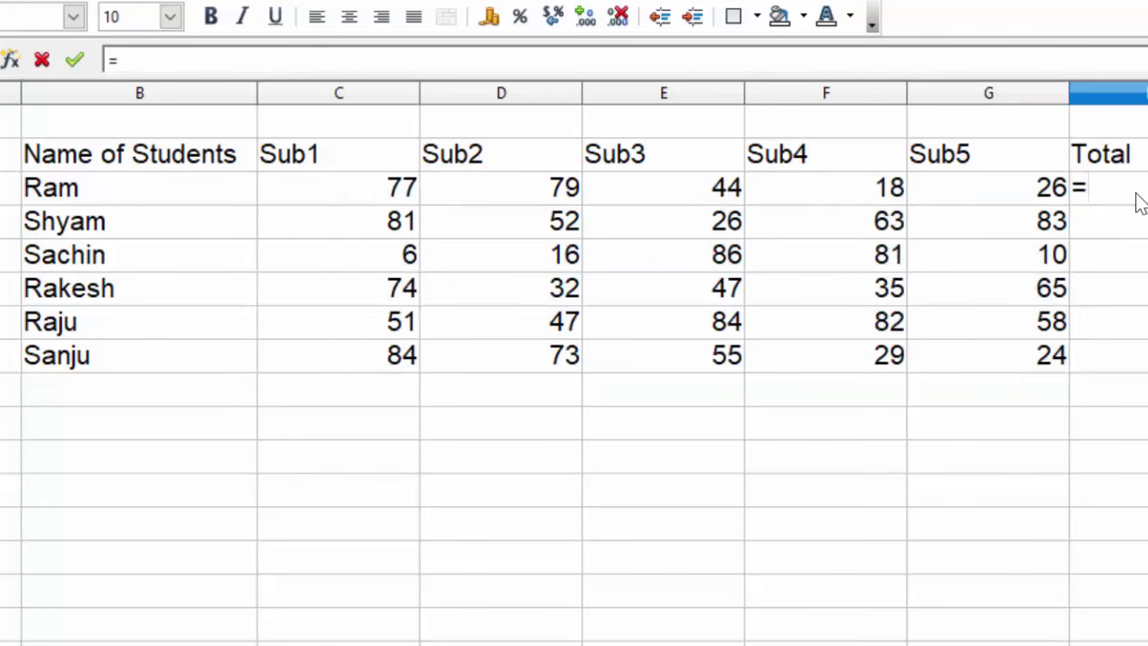
pyautogui.write('su')
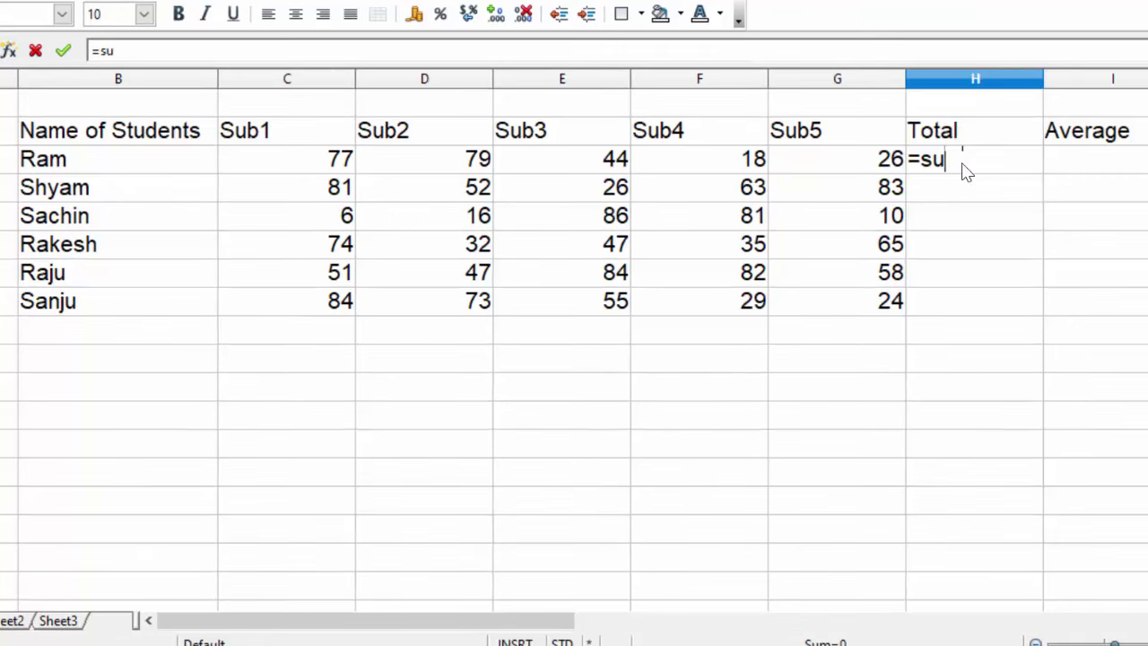
pyautogui.write('m(')
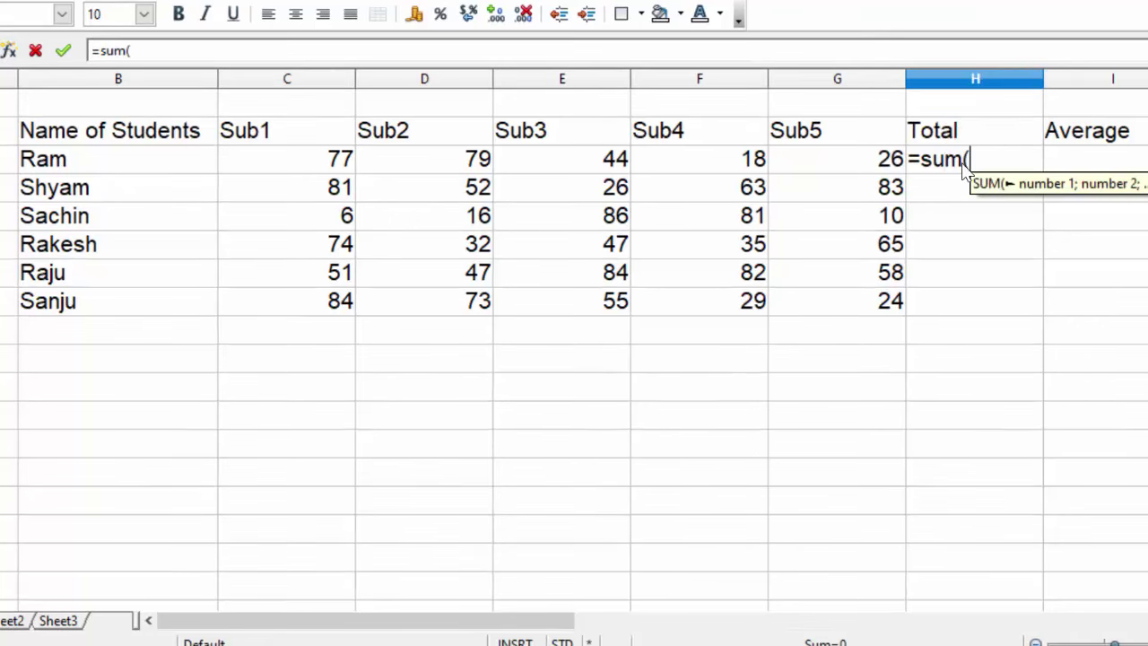
pyautogui.click(315, 163)
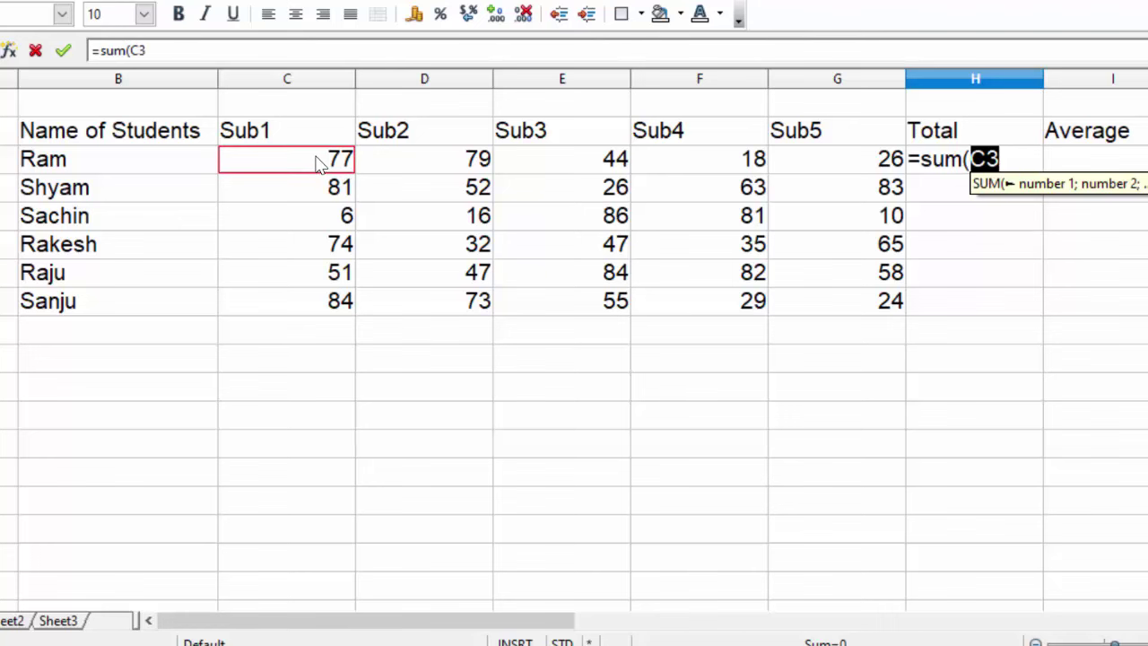
pyautogui.hotkey('shift', 'Right')
pyautogui.hotkey('shift', 'Right')
pyautogui.hotkey('shift', 'Right')
pyautogui.hotkey('shift', 'Right')
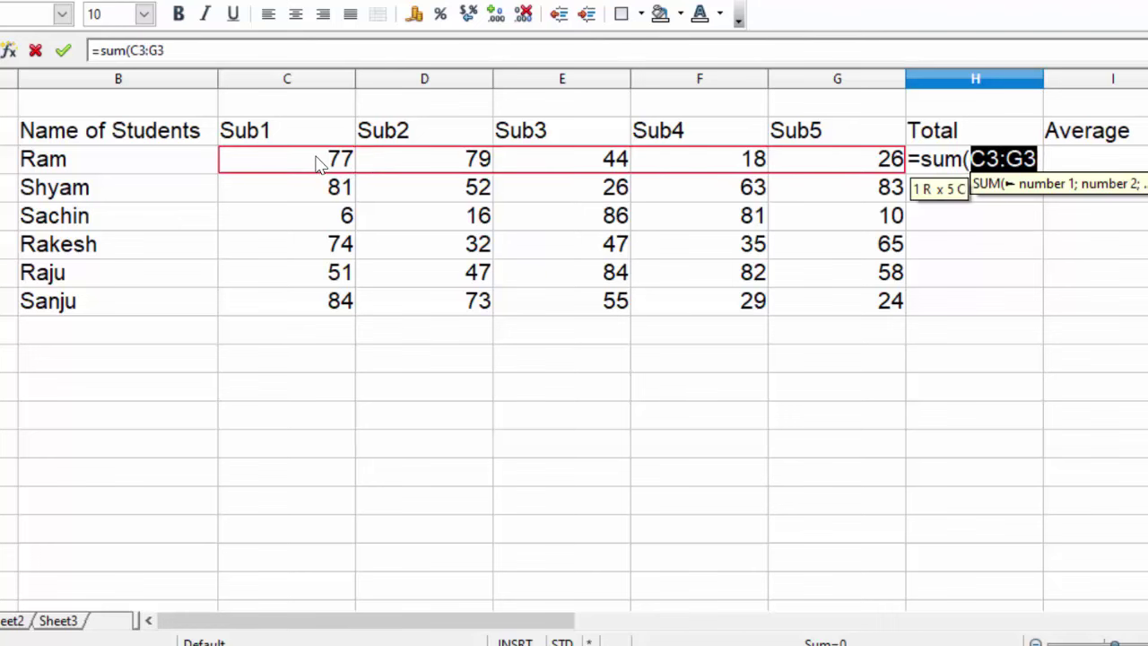
pyautogui.write(')')
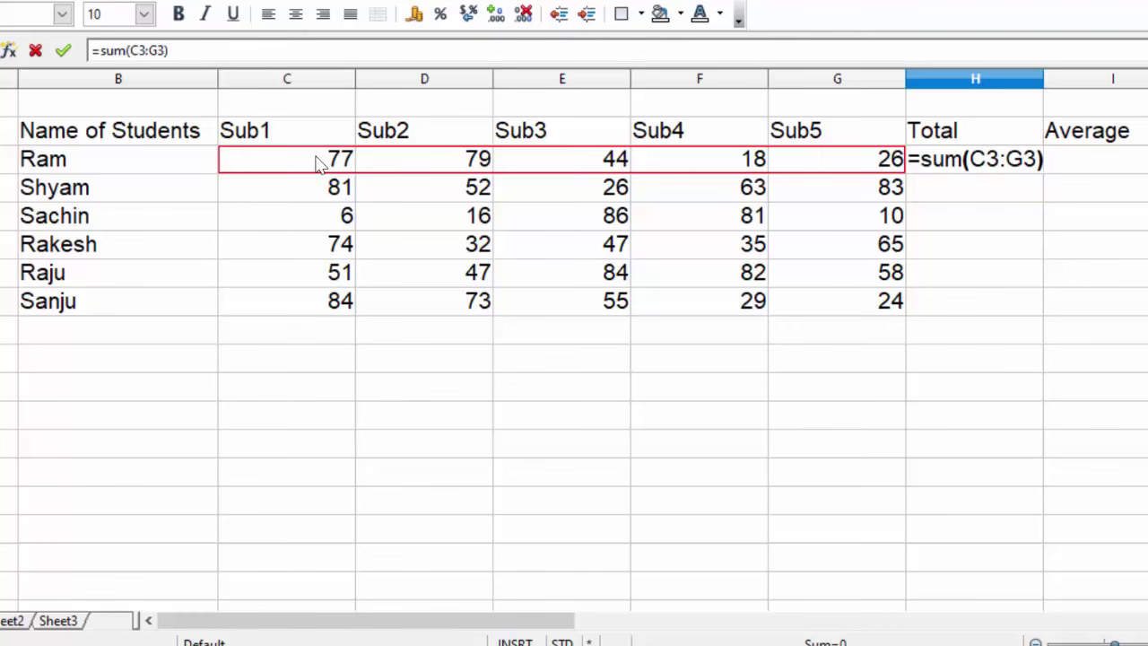
pyautogui.press('Return')
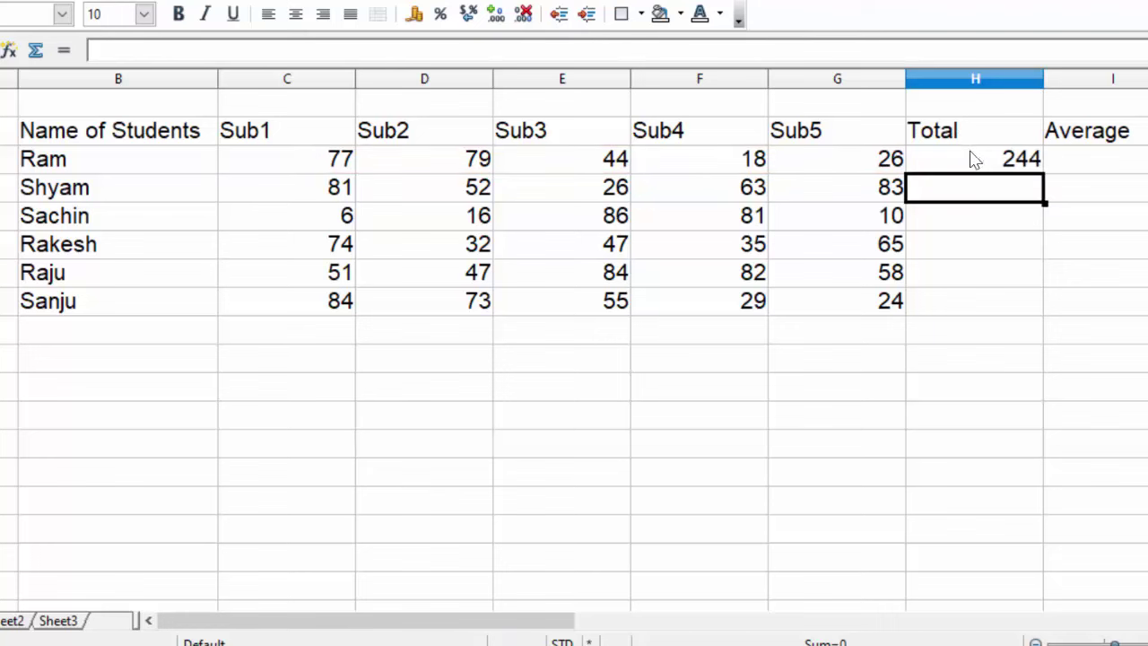
pyautogui.click(974, 160)
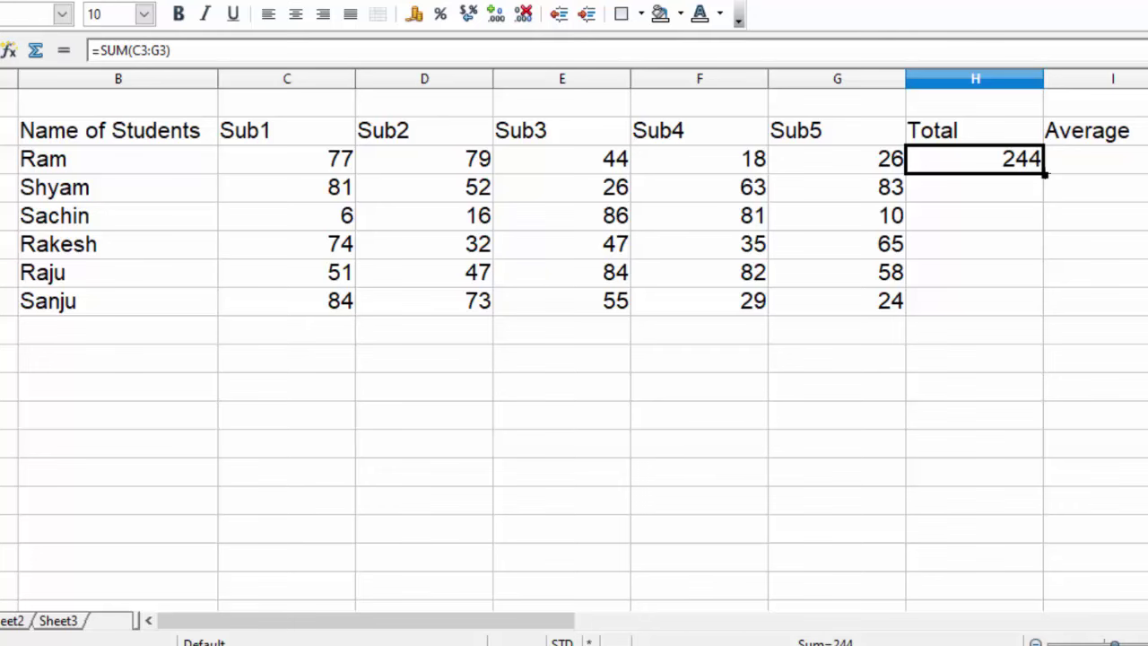
pyautogui.moveTo(1044, 175); pyautogui.dragTo(1045, 309)
# Step: Enter =AVERAGE(C3:G3) in Ram's Average cell I3, giving 48.8
pyautogui.click(1081, 164)
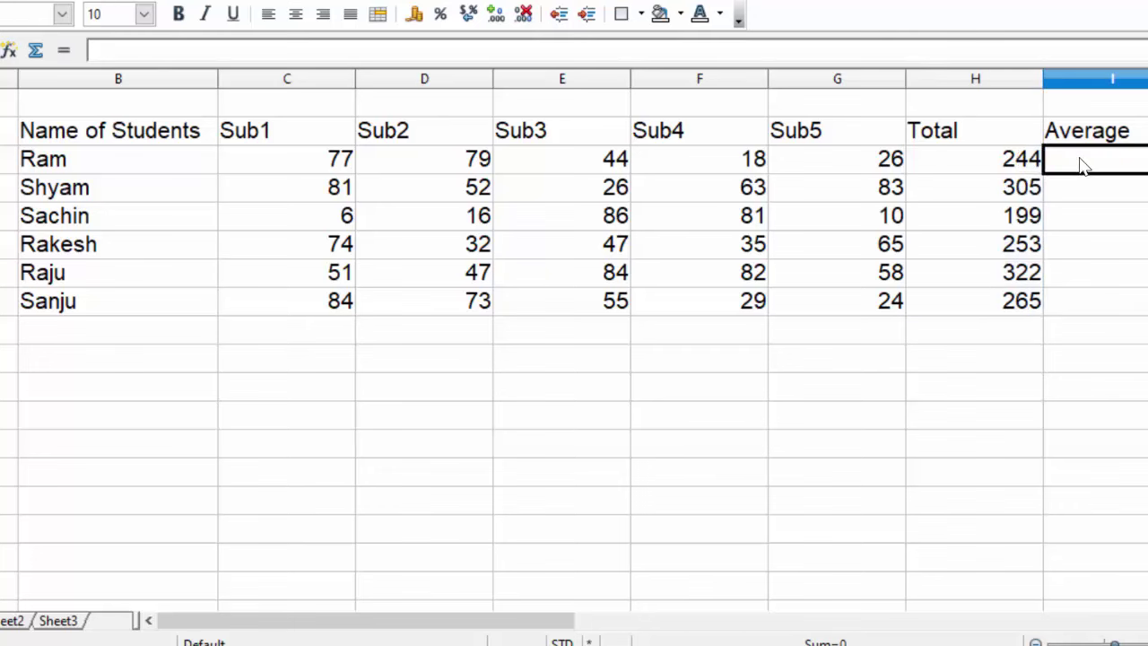
pyautogui.write('=av')
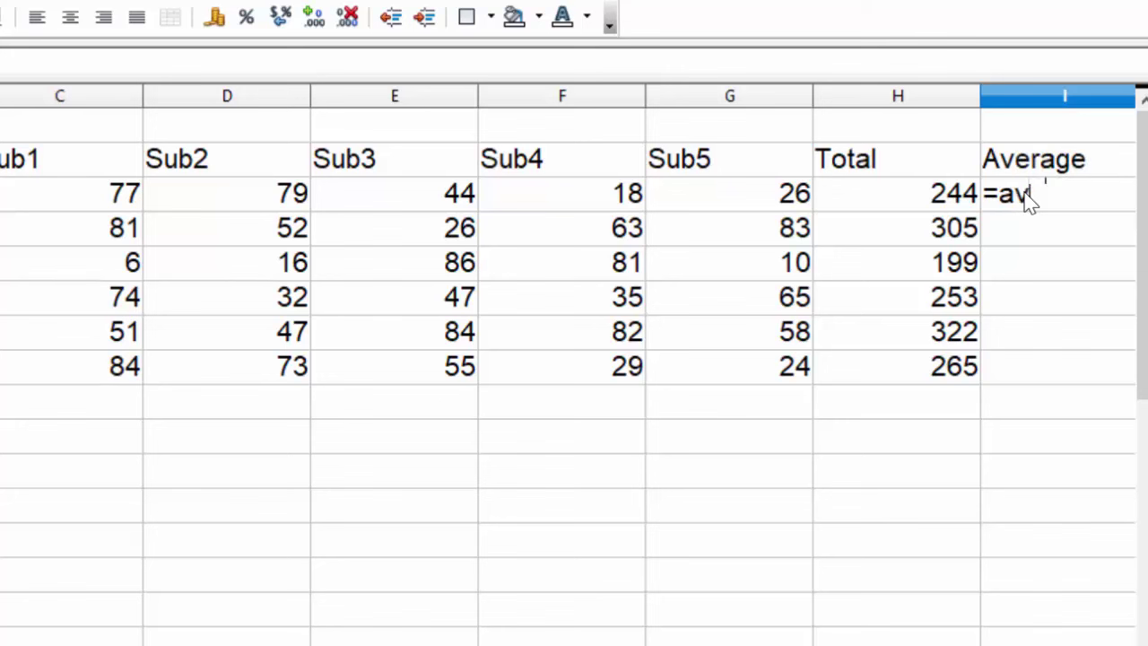
pyautogui.write('erage')
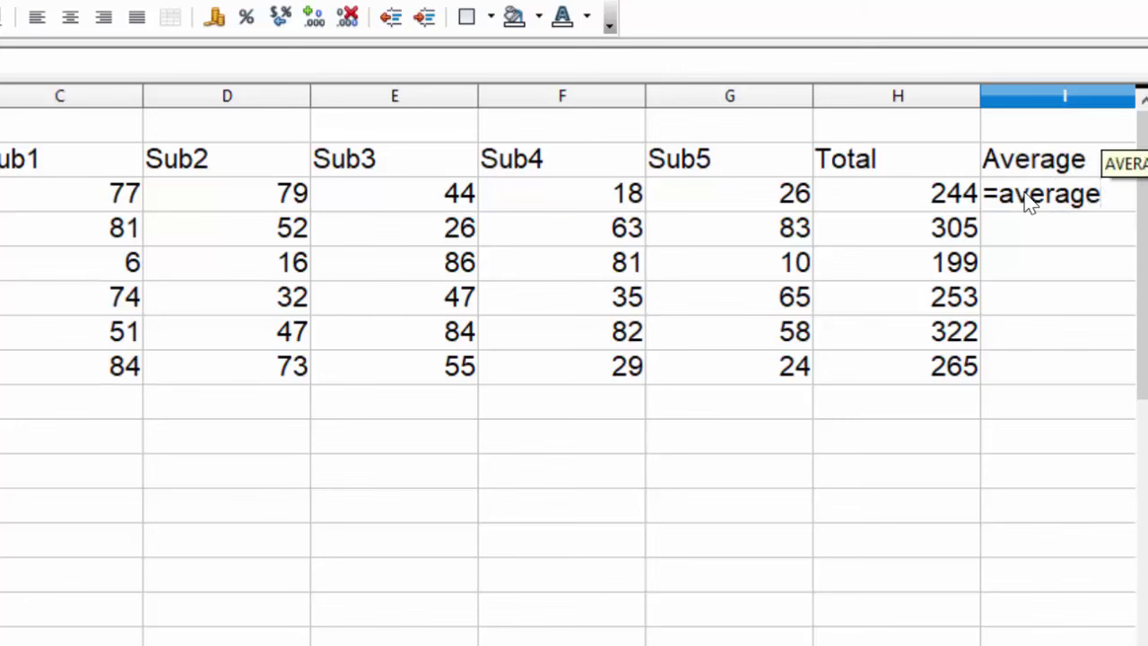
pyautogui.write('(')
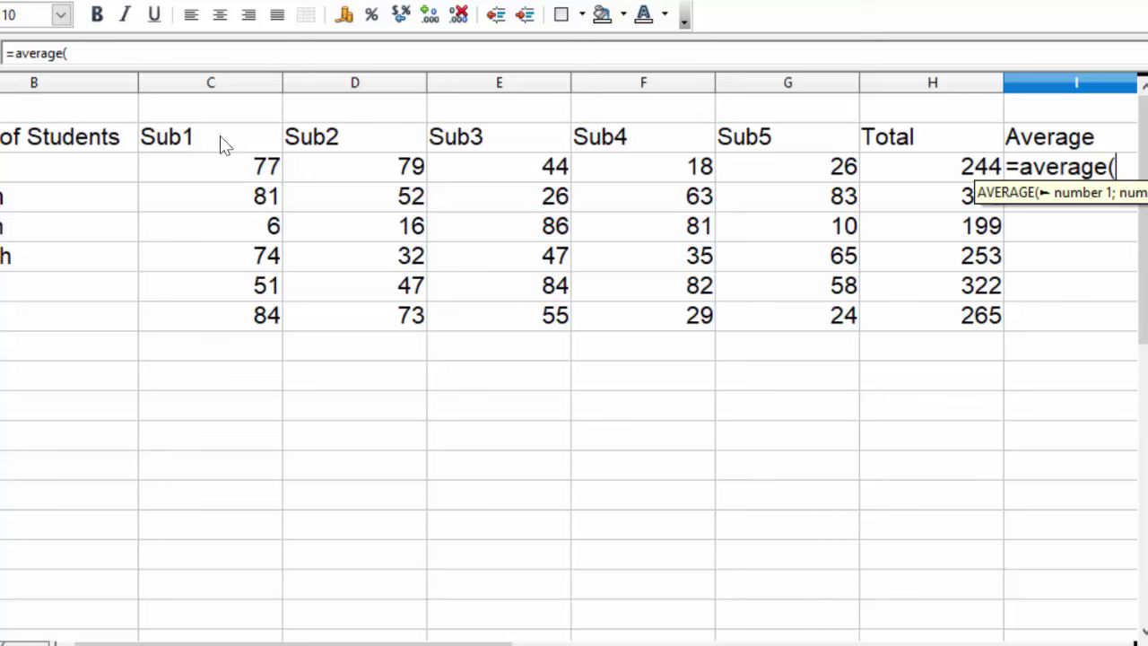
pyautogui.click(230, 163)
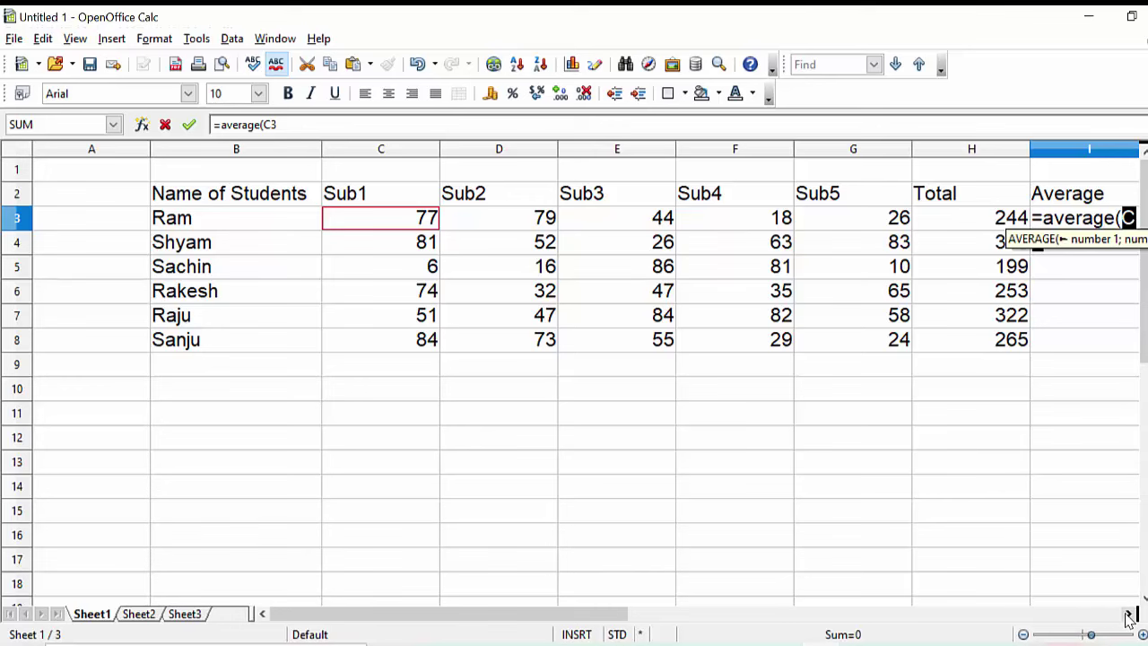
pyautogui.click(1127, 616)
pyautogui.click(1127, 616)
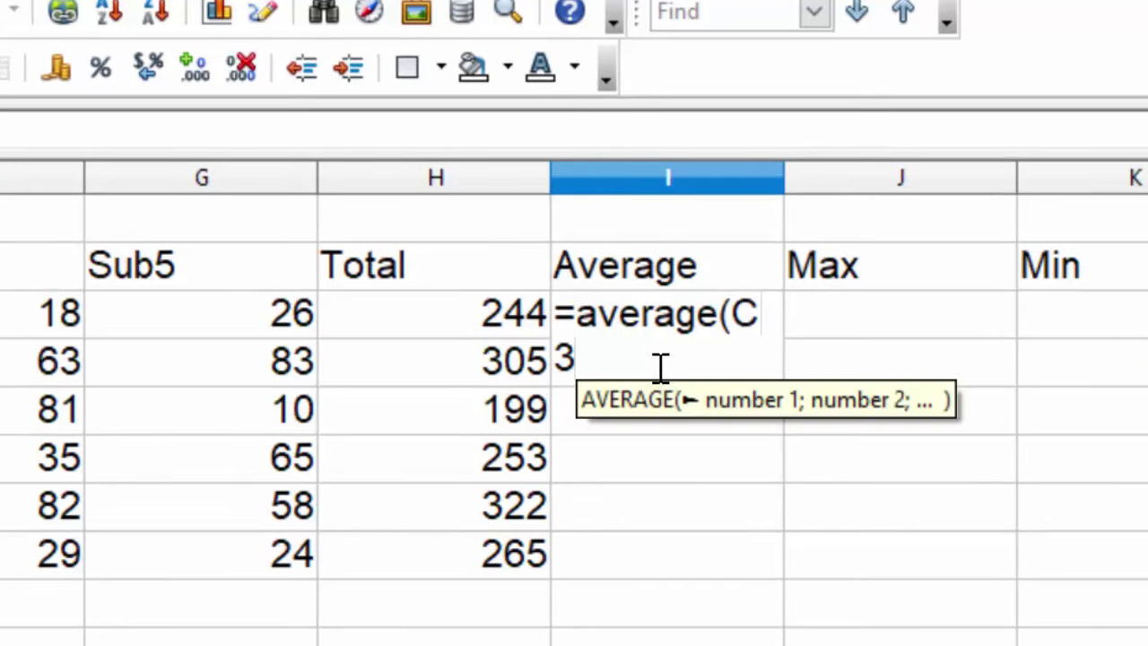
pyautogui.write(':')
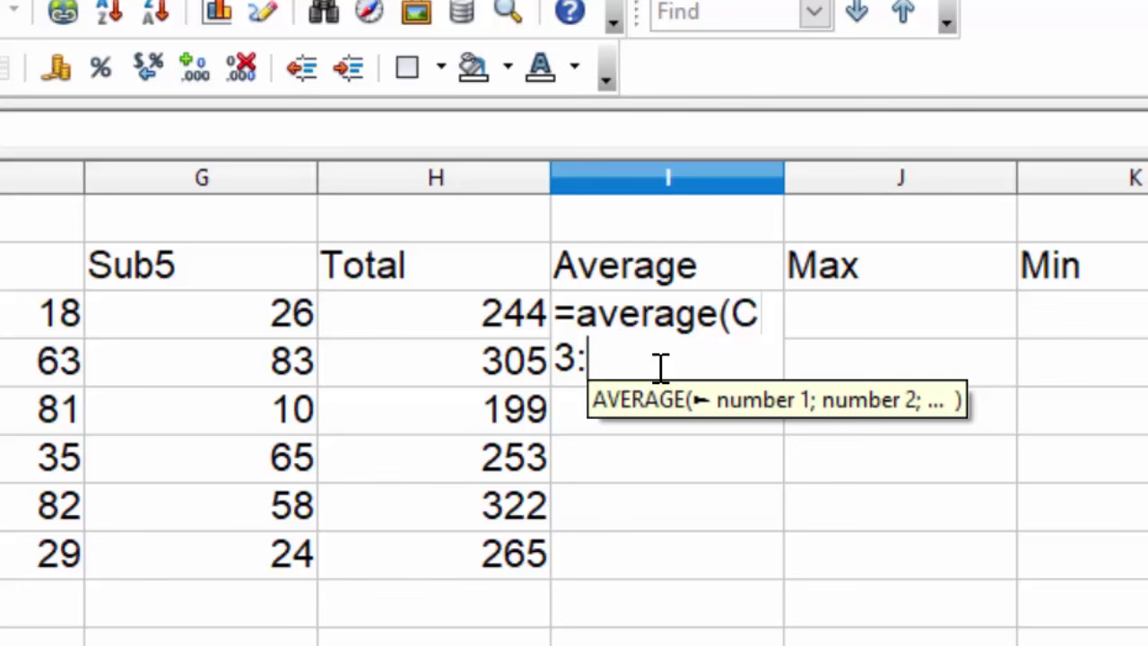
pyautogui.write('g3')
pyautogui.write('(')
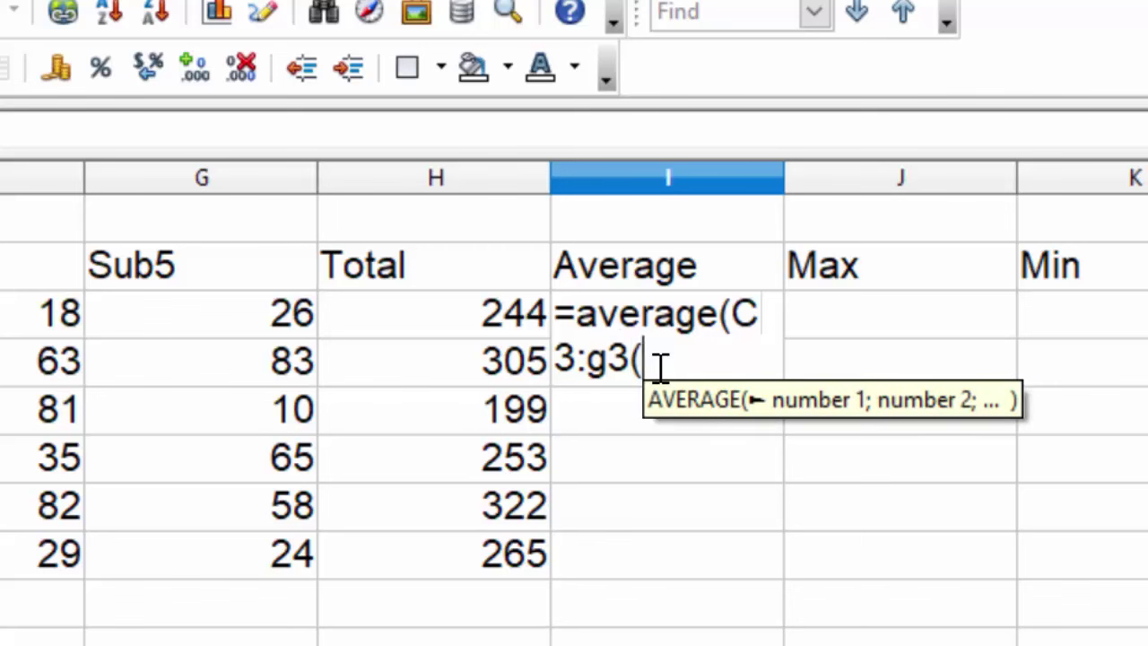
pyautogui.press('BackSpace')
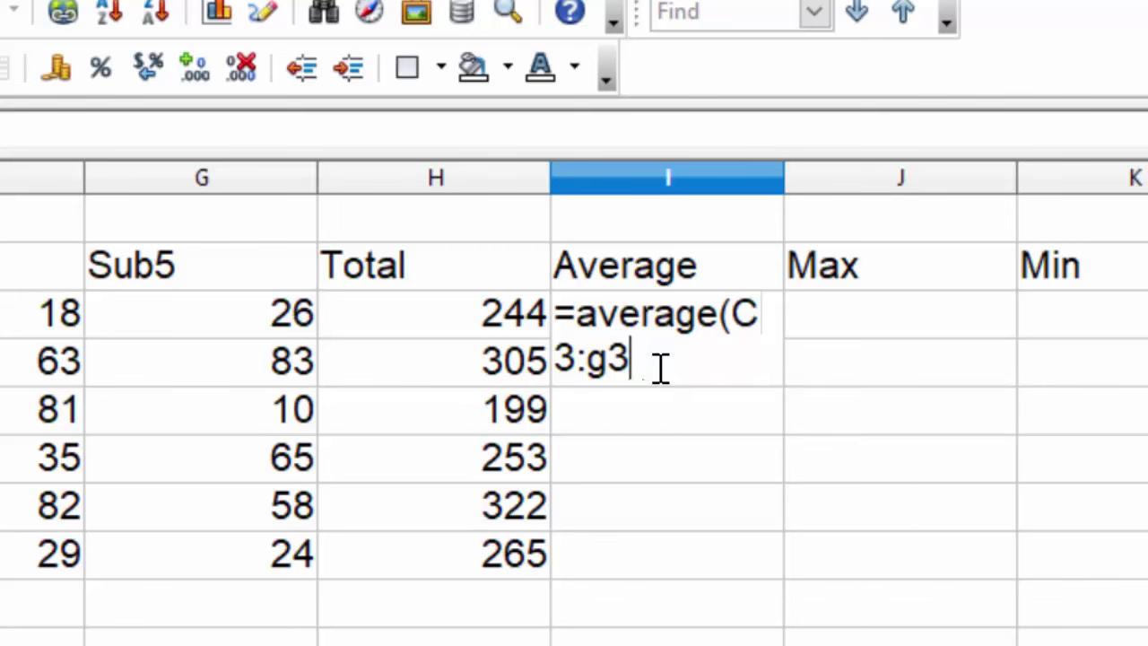
pyautogui.write(')')
pyautogui.press('Return')
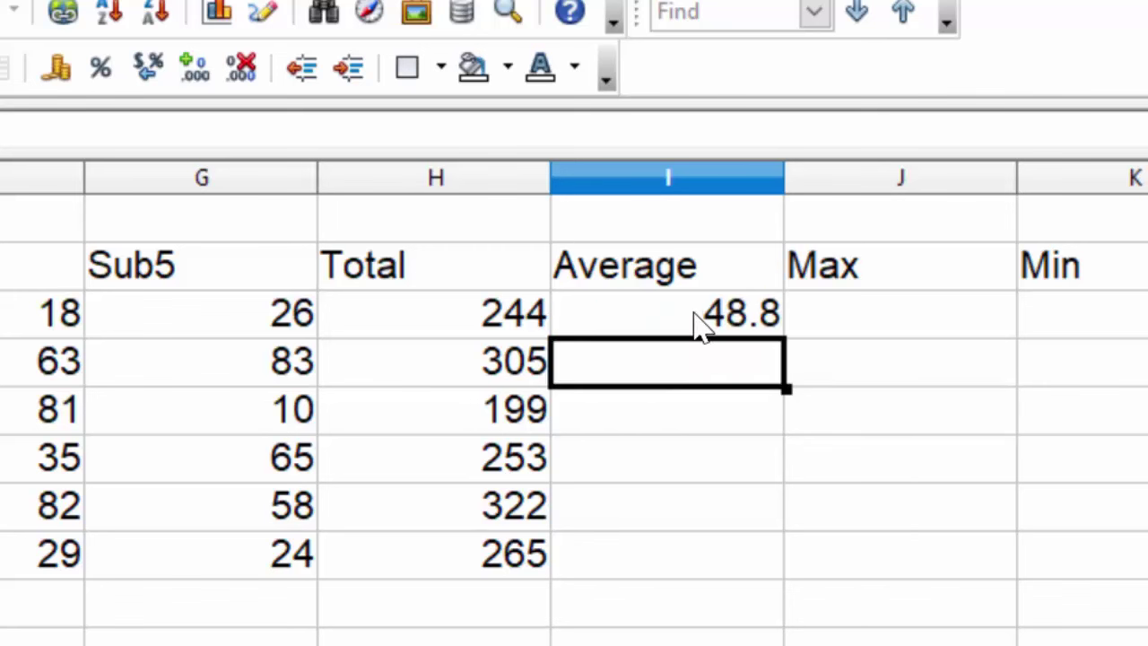
# Step: Copy the average formula down to I8, giving 61, 39.8, 50.6, 64.4 and 53
pyautogui.click(697, 320)
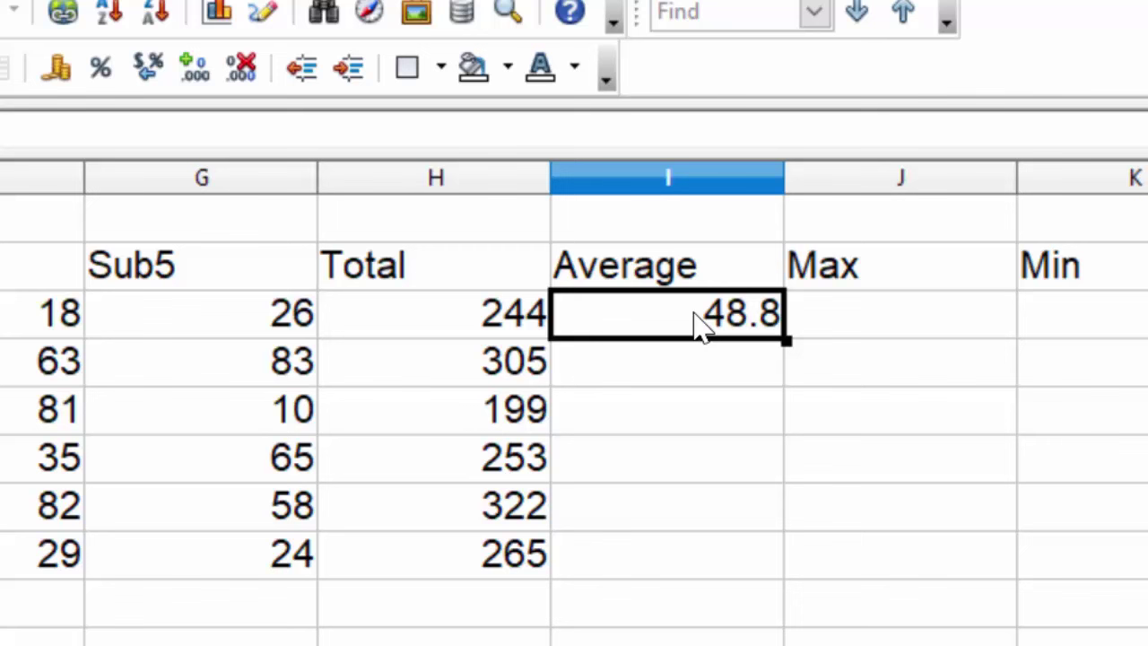
pyautogui.doubleClick(785, 340)
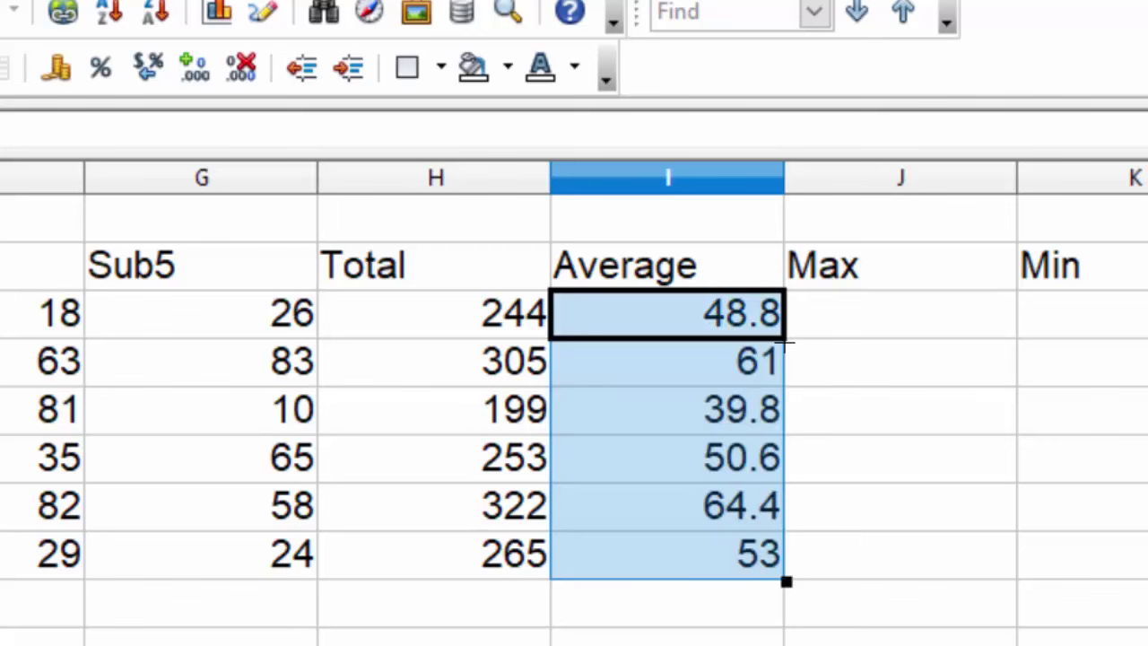
pyautogui.click(920, 334)
# Step: Enter =MAX(C3:G3) in J3 and fill down to J8: 79, 83, 86, 74, 84, 84
pyautogui.write('=m')
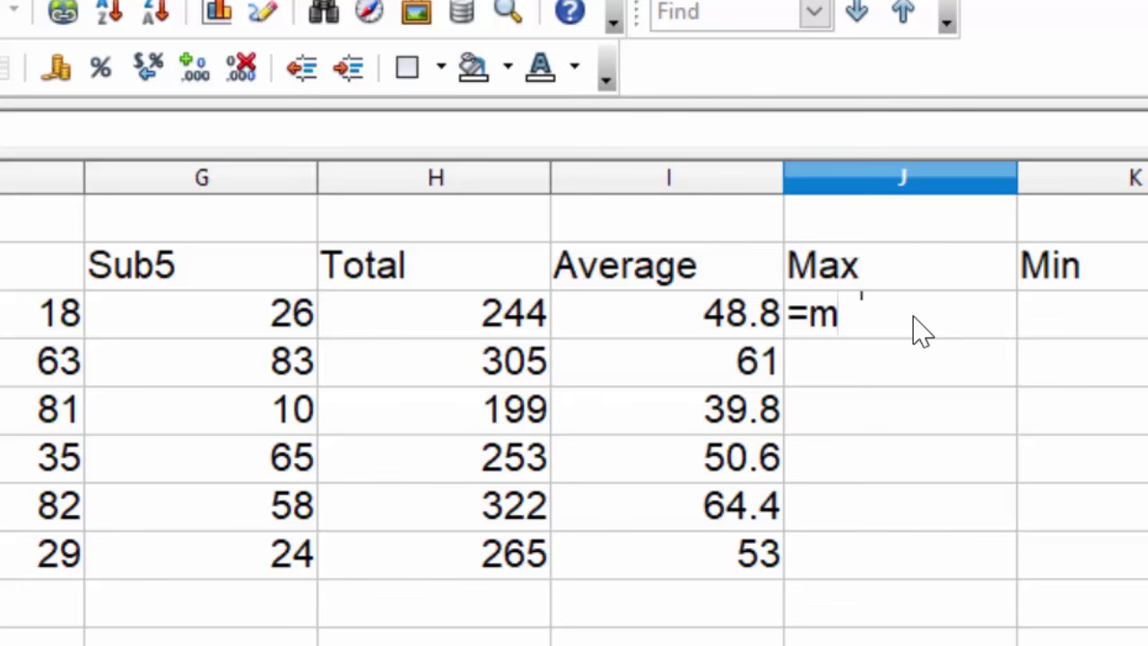
pyautogui.write('ax(')
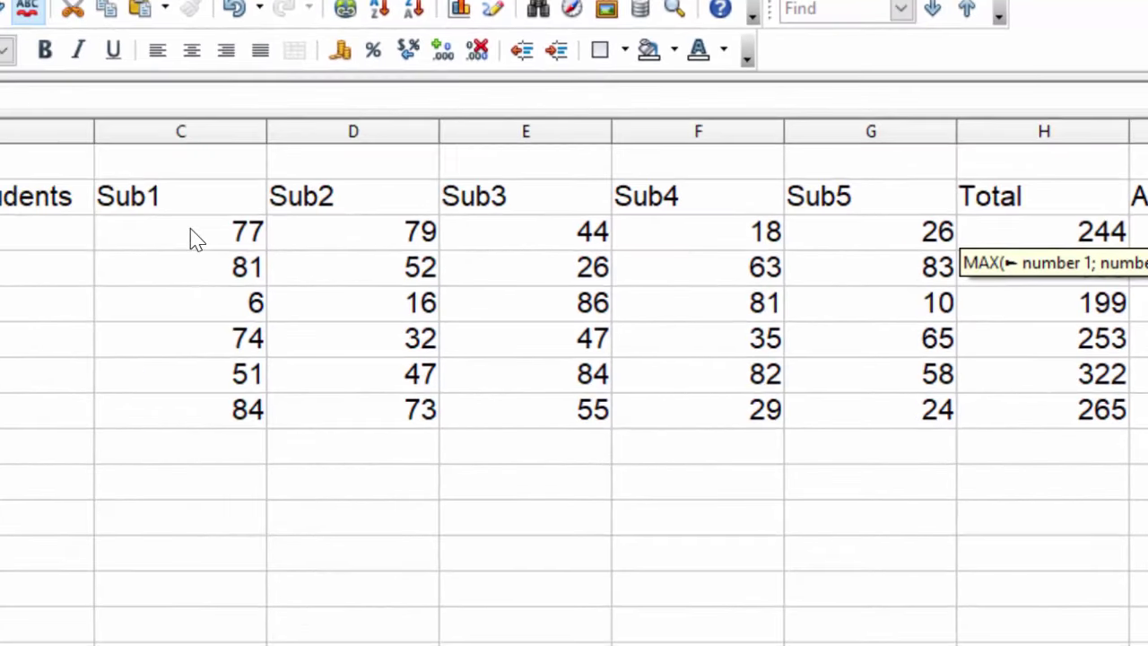
pyautogui.click(196, 238)
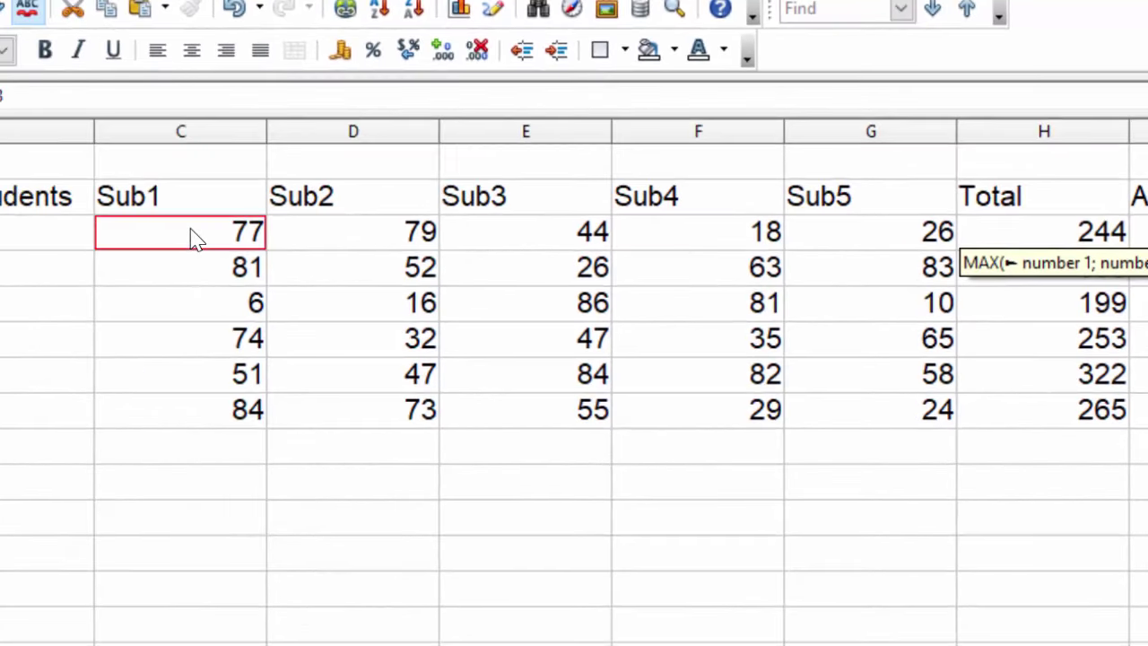
pyautogui.moveTo(196, 239); pyautogui.dragTo(861, 240)
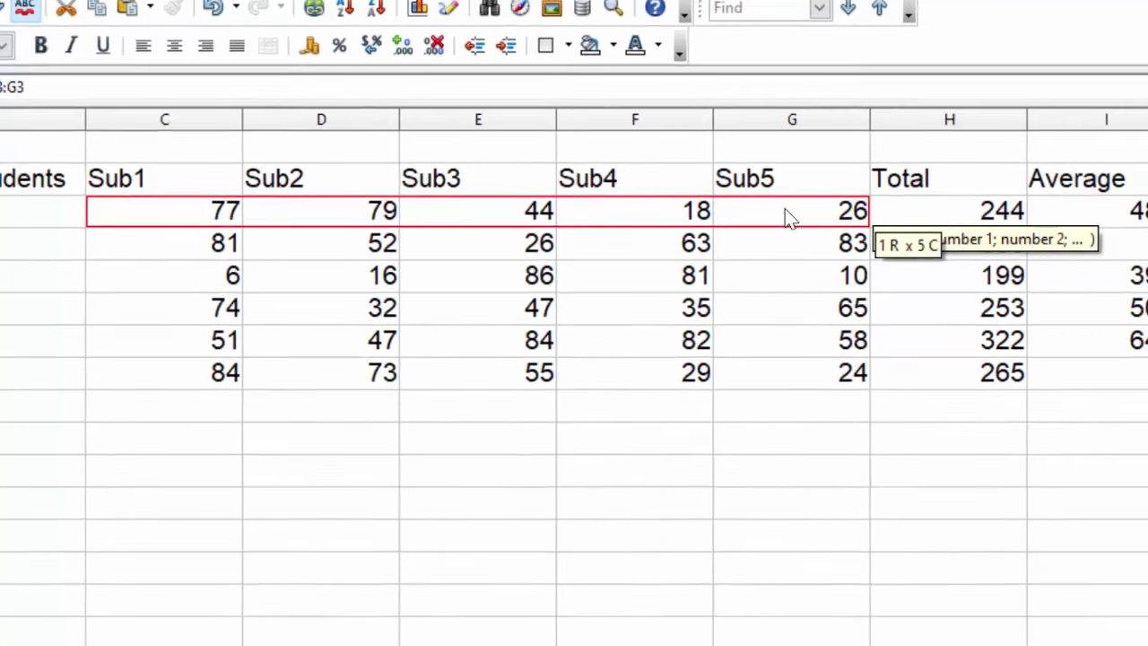
pyautogui.press('Return')
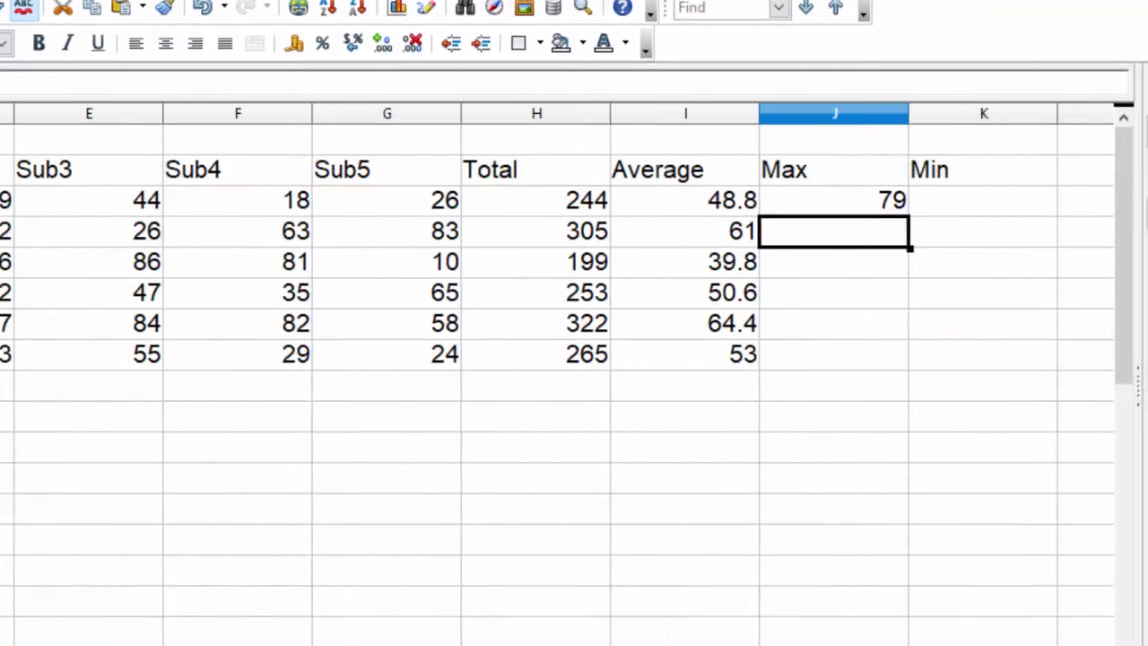
pyautogui.click(863, 213)
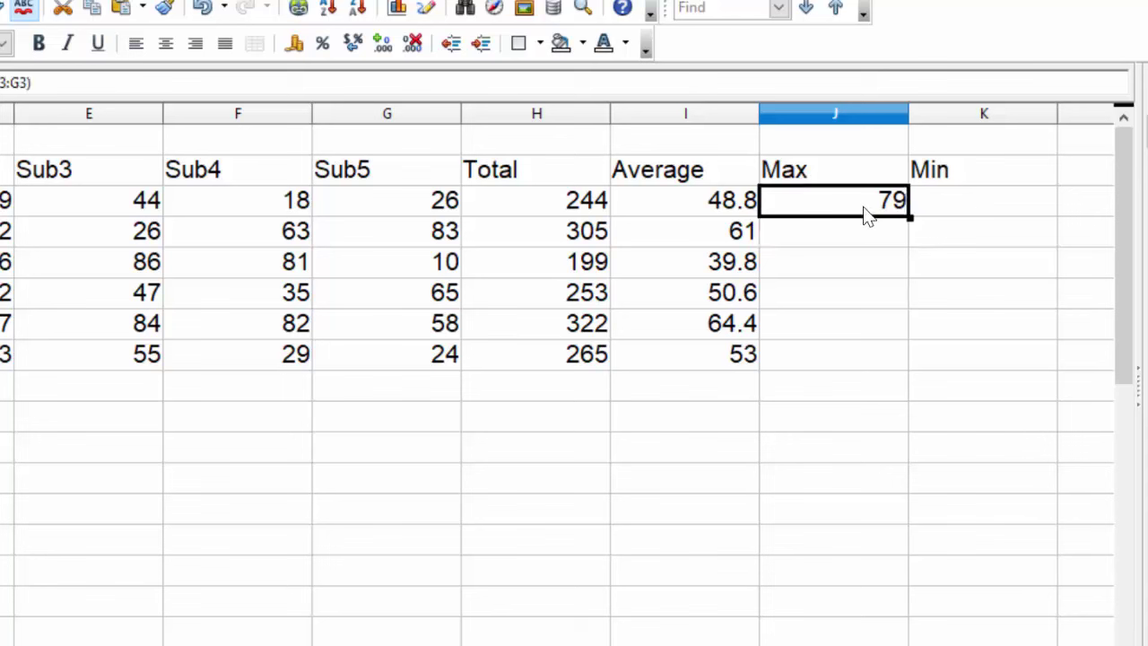
pyautogui.moveTo(908, 216); pyautogui.dragTo(908, 359)
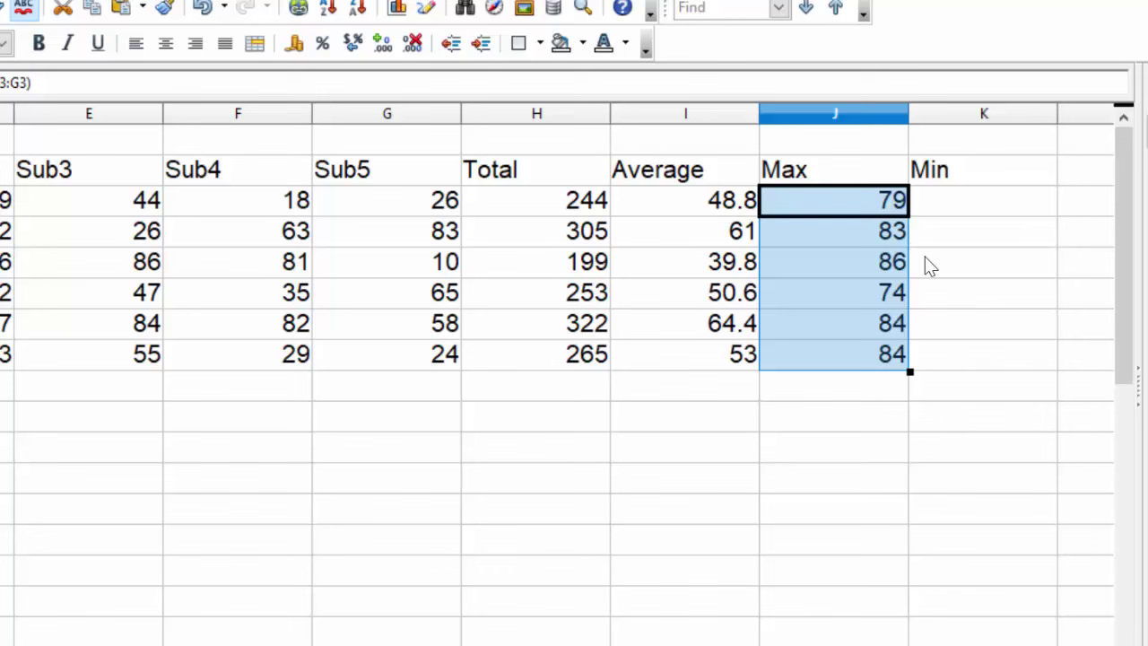
# Step: Enter =MIN(C3:G3) in K3 and fill down to K8: 18, 26, 6, 32, 47, 24
pyautogui.click(958, 205)
pyautogui.write('=')
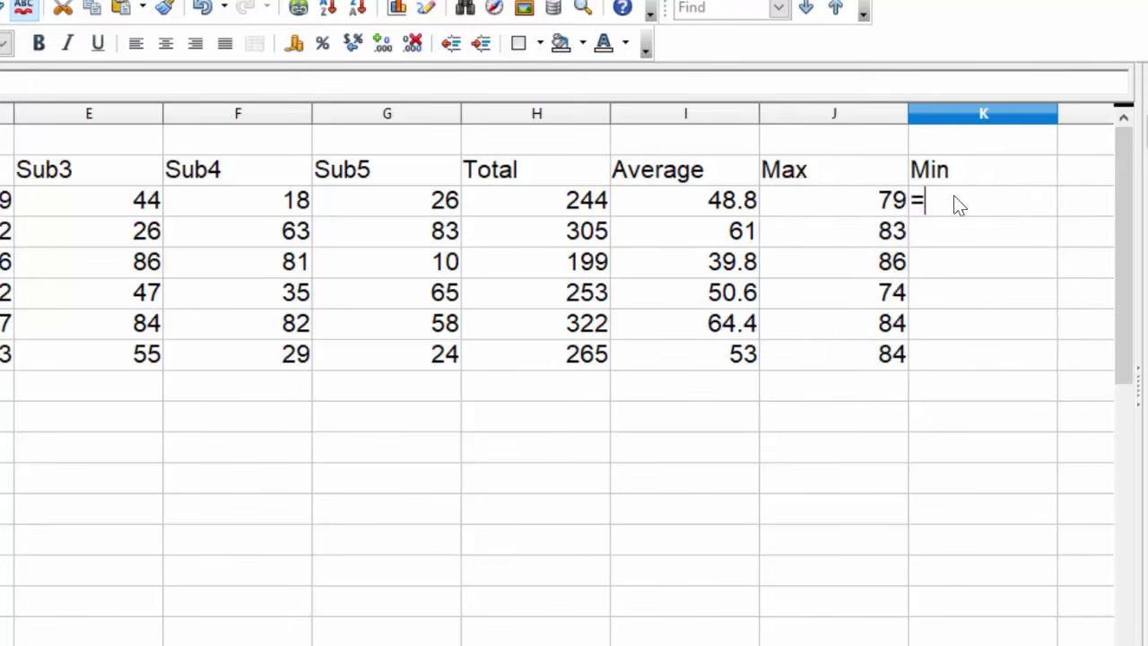
pyautogui.write('min(')
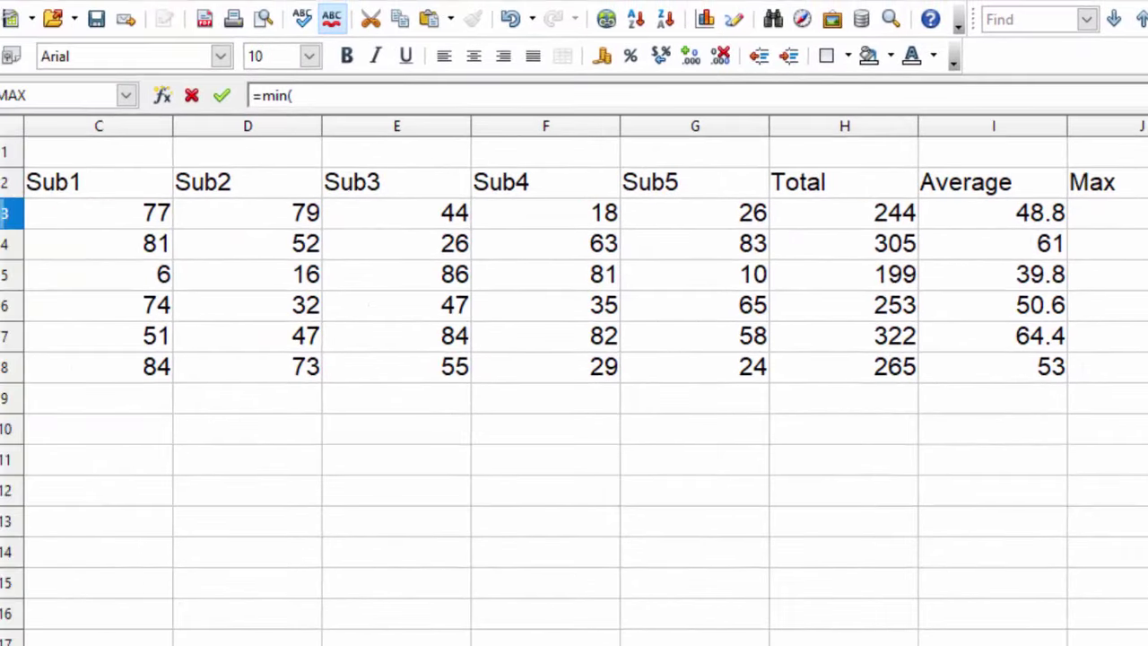
pyautogui.click(64, 220)
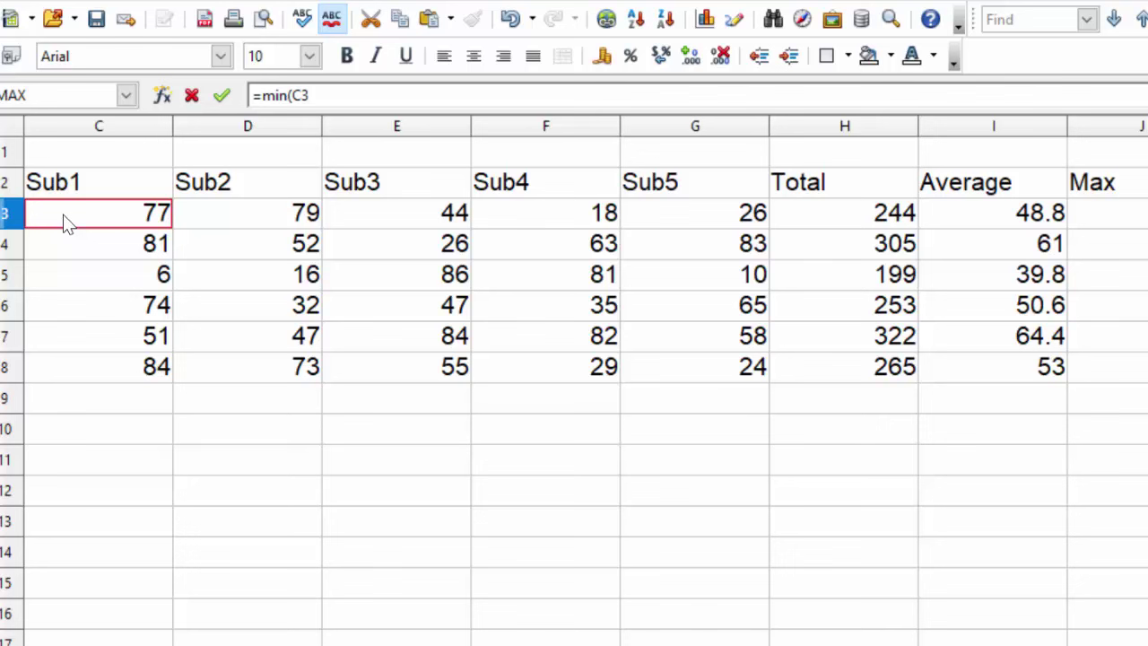
pyautogui.hotkey('shift', 'Right')
pyautogui.hotkey('shift', 'Right')
pyautogui.hotkey('shift', 'Right')
pyautogui.hotkey('shift', 'Right')
pyautogui.hotkey('shift', 'Right')
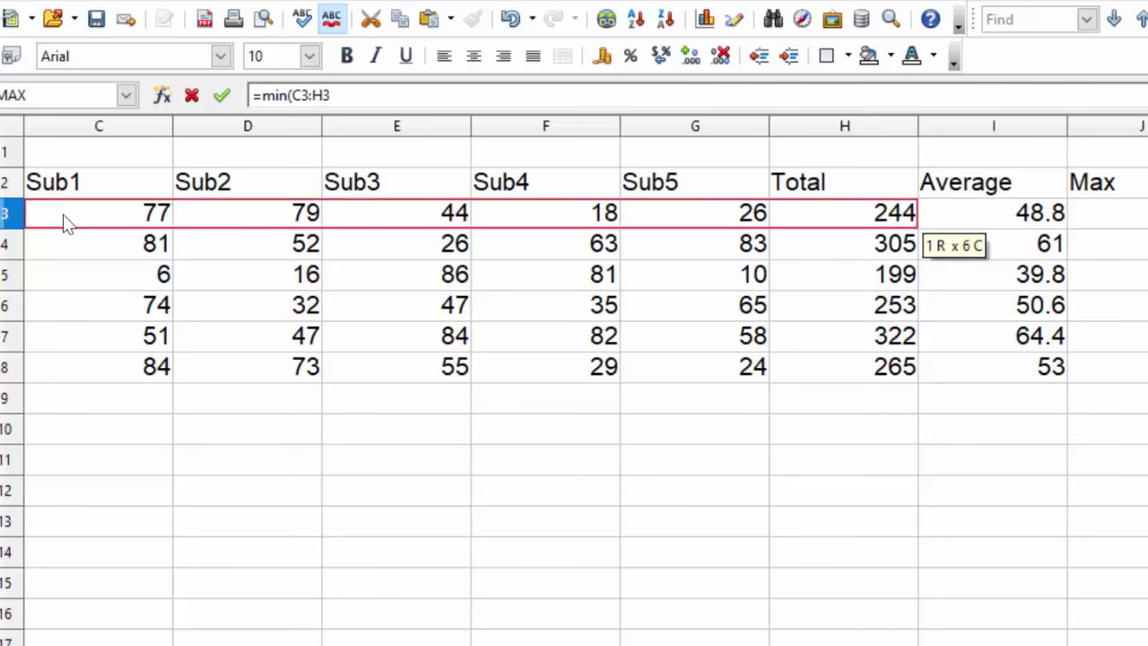
pyautogui.hotkey('shift', 'Left')
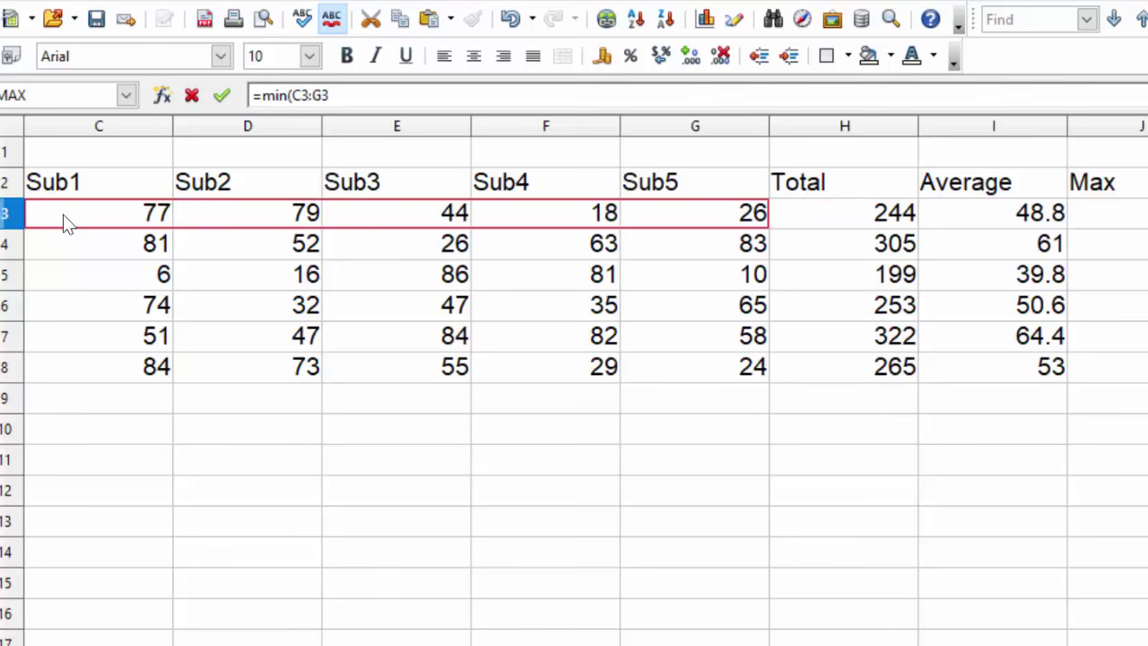
pyautogui.press('Return')
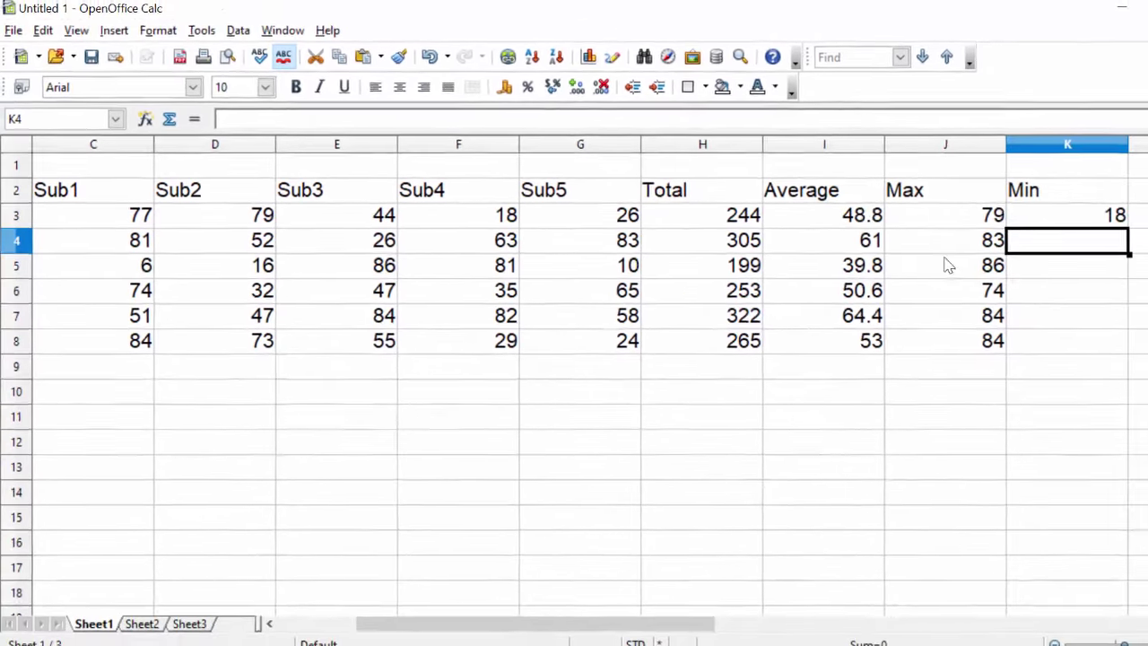
pyautogui.click(1052, 218)
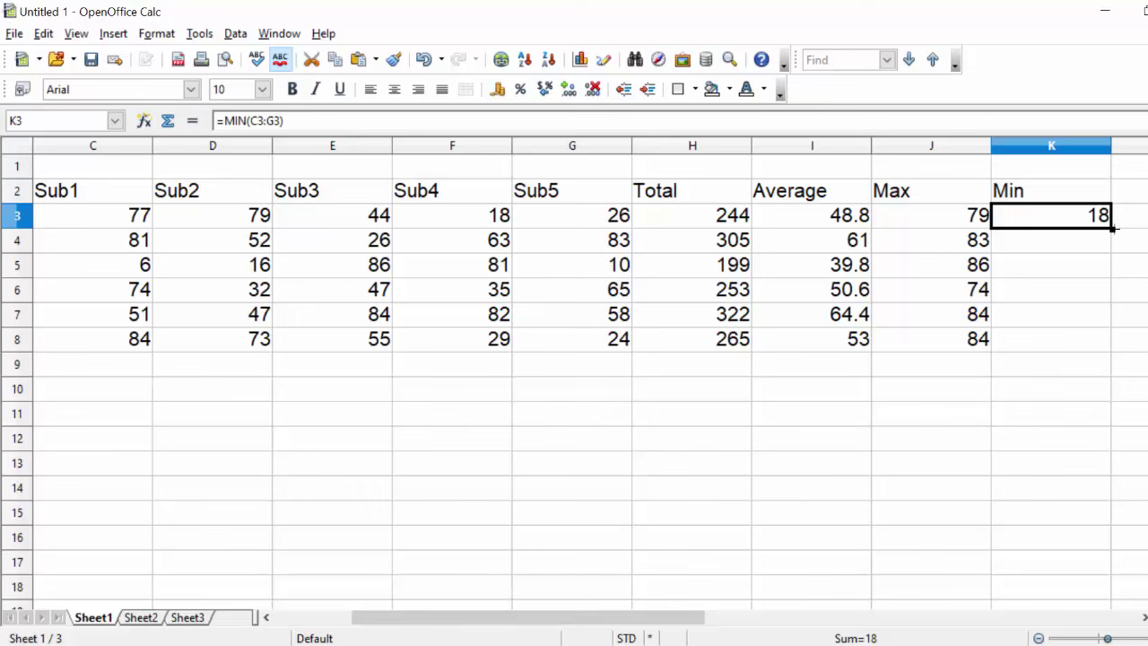
pyautogui.moveTo(1112, 229); pyautogui.dragTo(1112, 352)
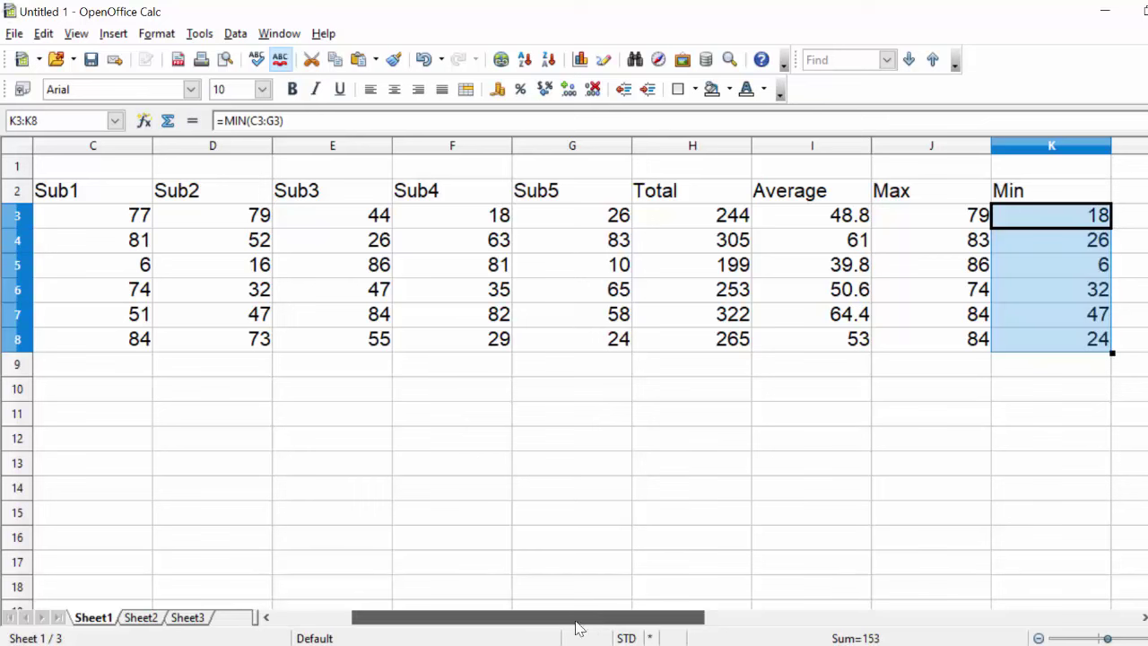
pyautogui.moveTo(576, 624); pyautogui.dragTo(378, 591)
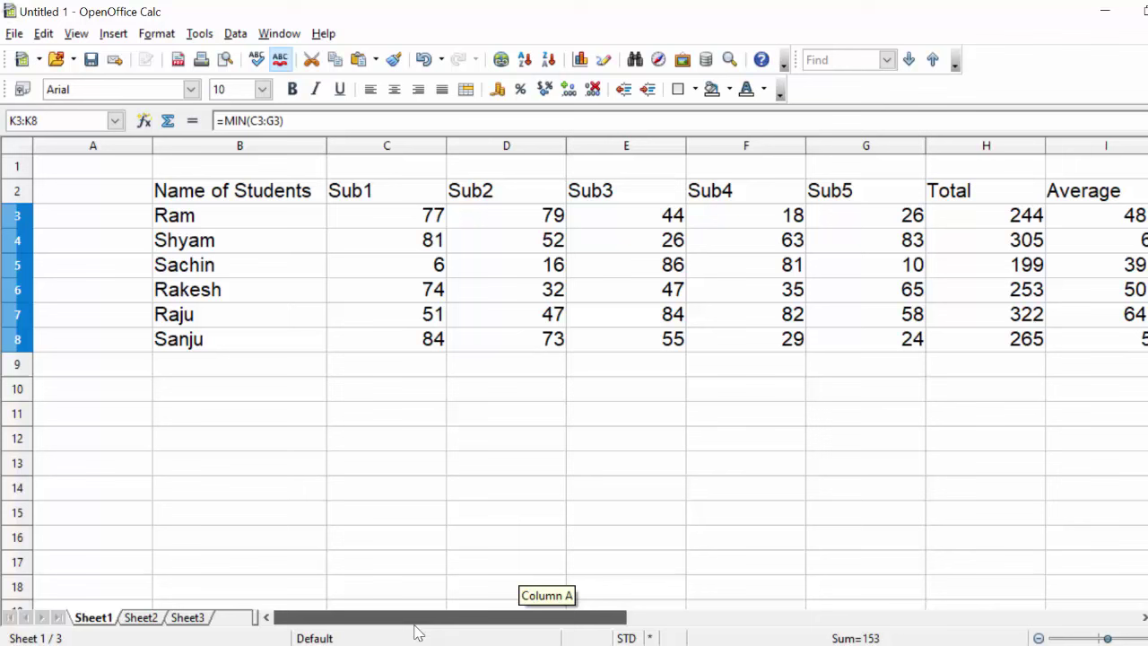
pyautogui.click(251, 199)
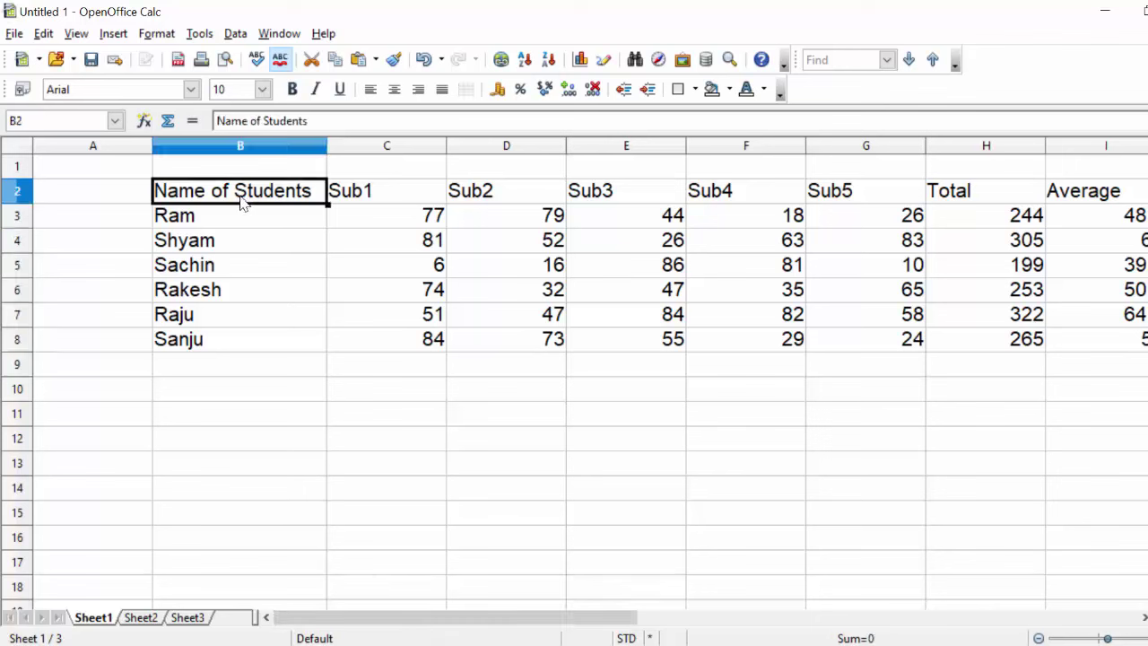
# Step: Select the B2:K8 marks table and apply All Borders to every cell
pyautogui.press('F2')
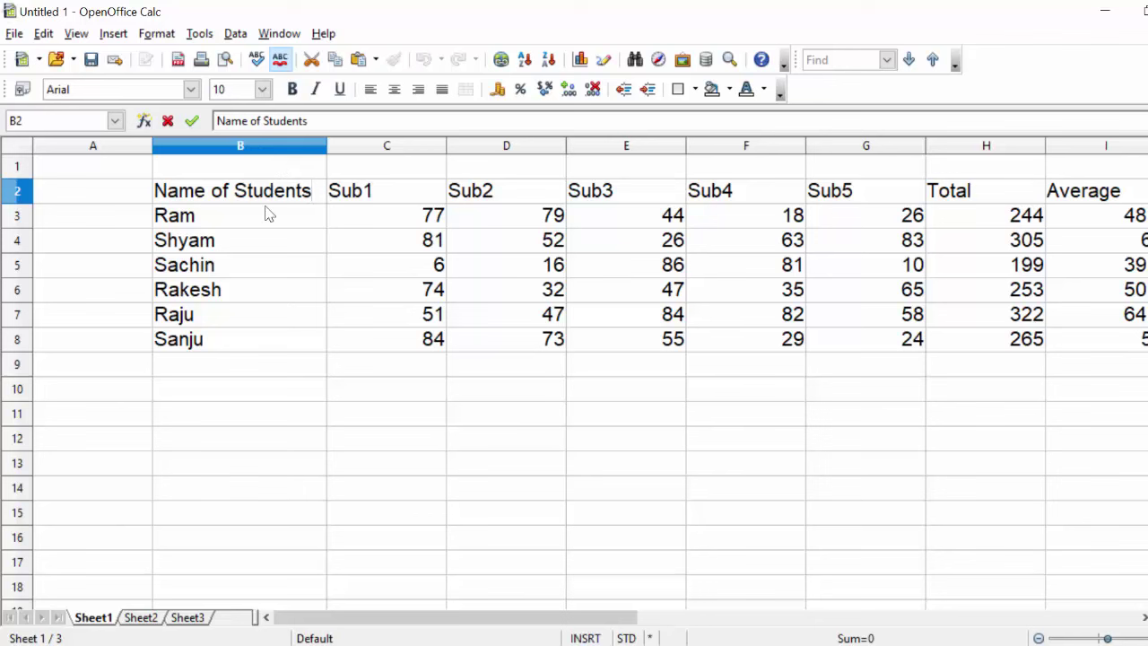
pyautogui.press('Return')
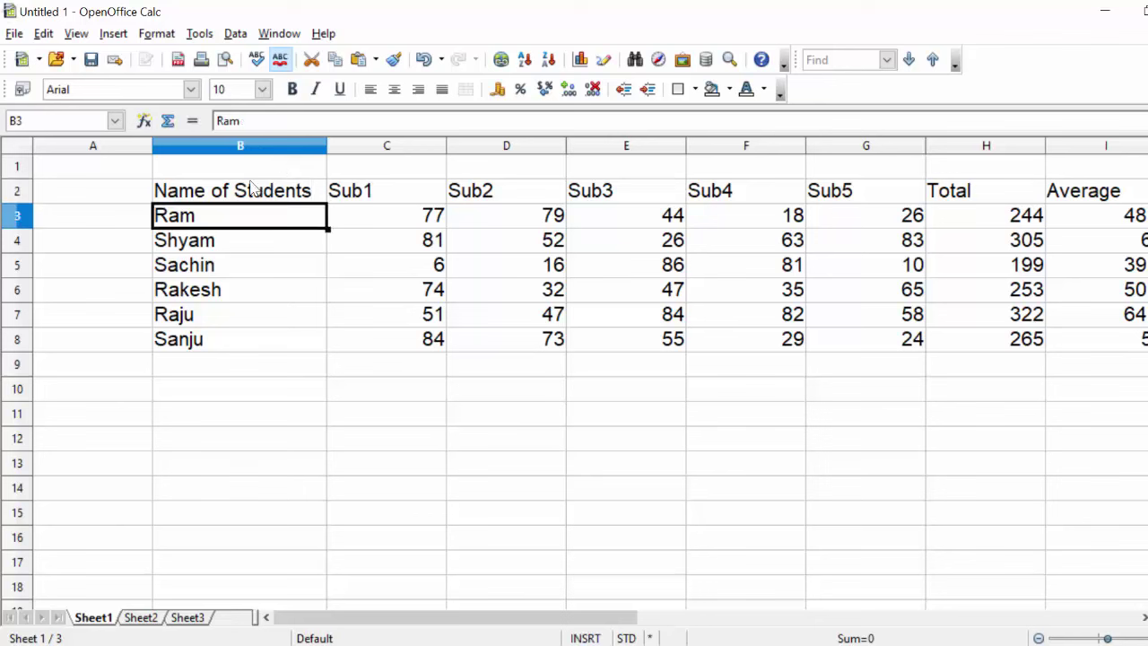
pyautogui.click(252, 188)
pyautogui.moveTo(252, 188); pyautogui.dragTo(415, 257)
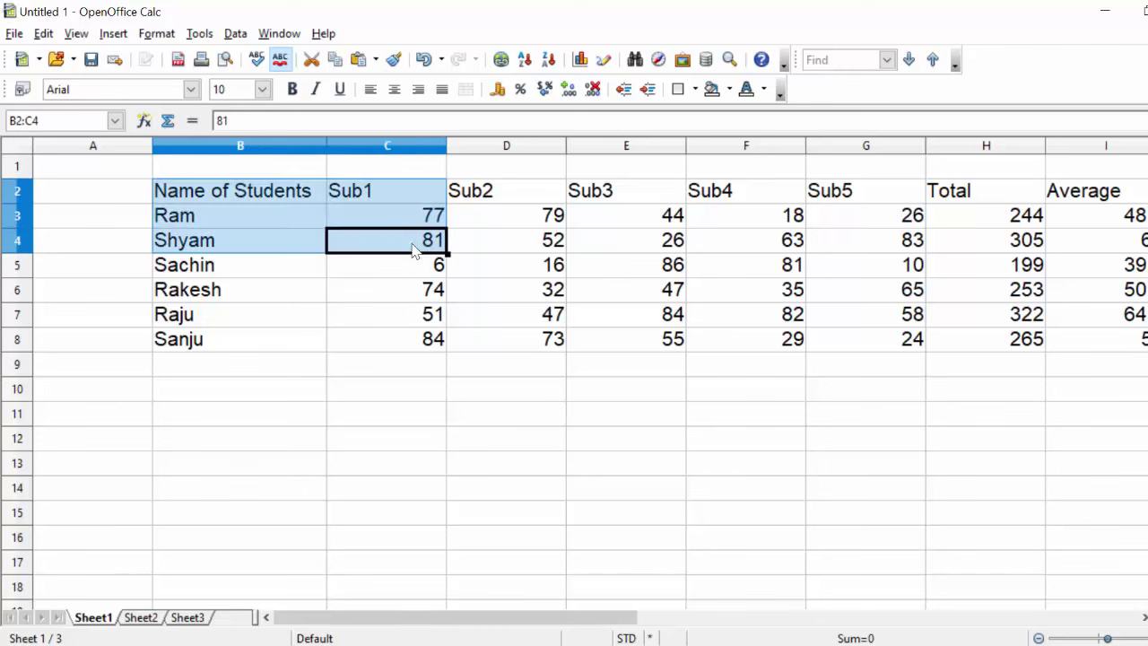
pyautogui.hotkey('ctrl', 'shift', 'End')
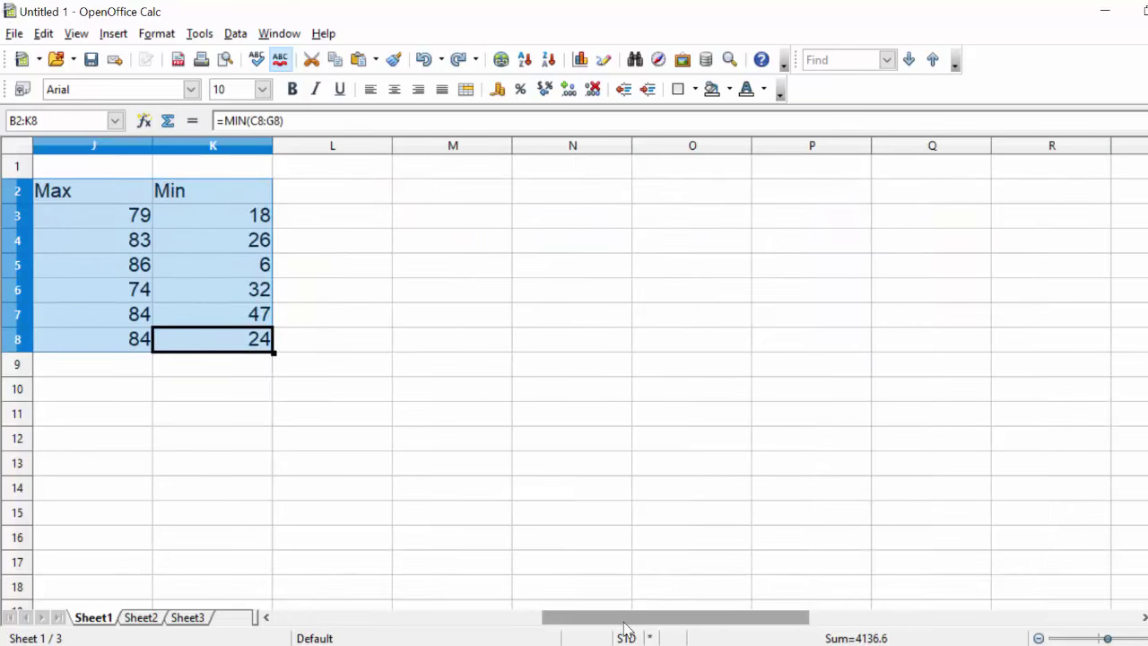
pyautogui.moveTo(625, 624); pyautogui.dragTo(355, 594)
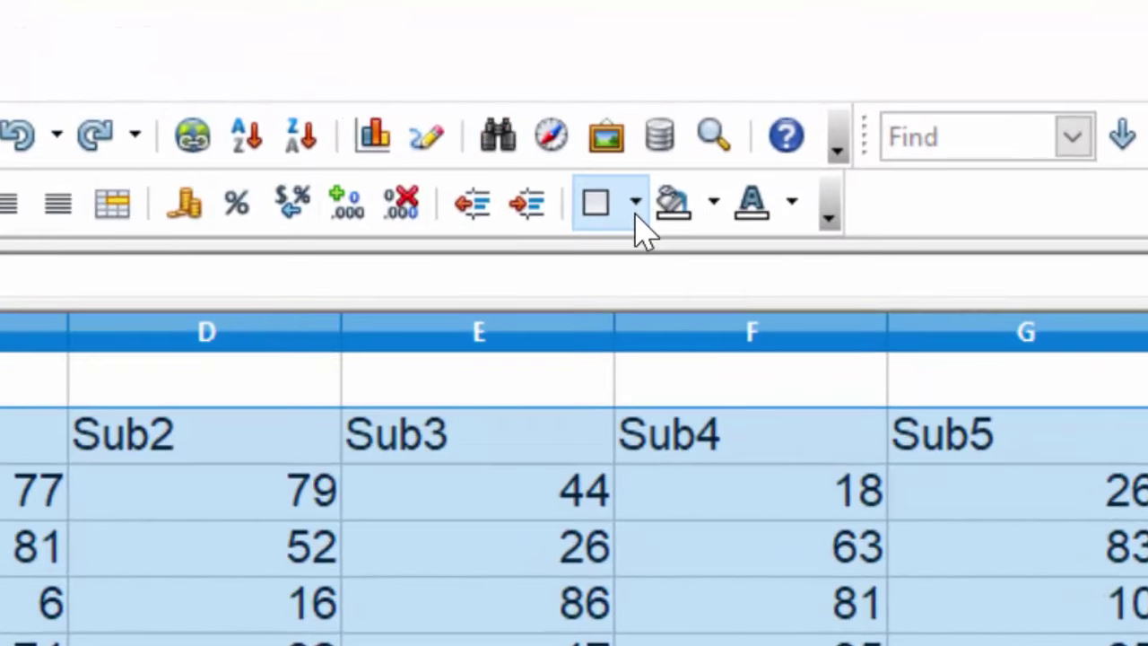
pyautogui.click(636, 213)
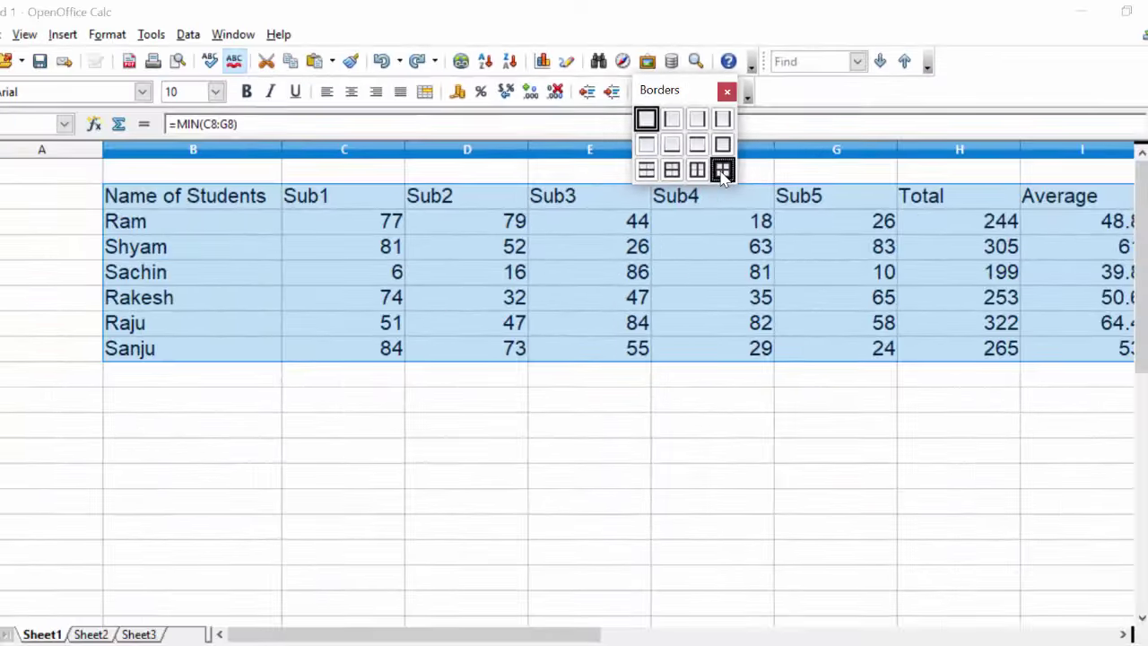
pyautogui.click(725, 169)
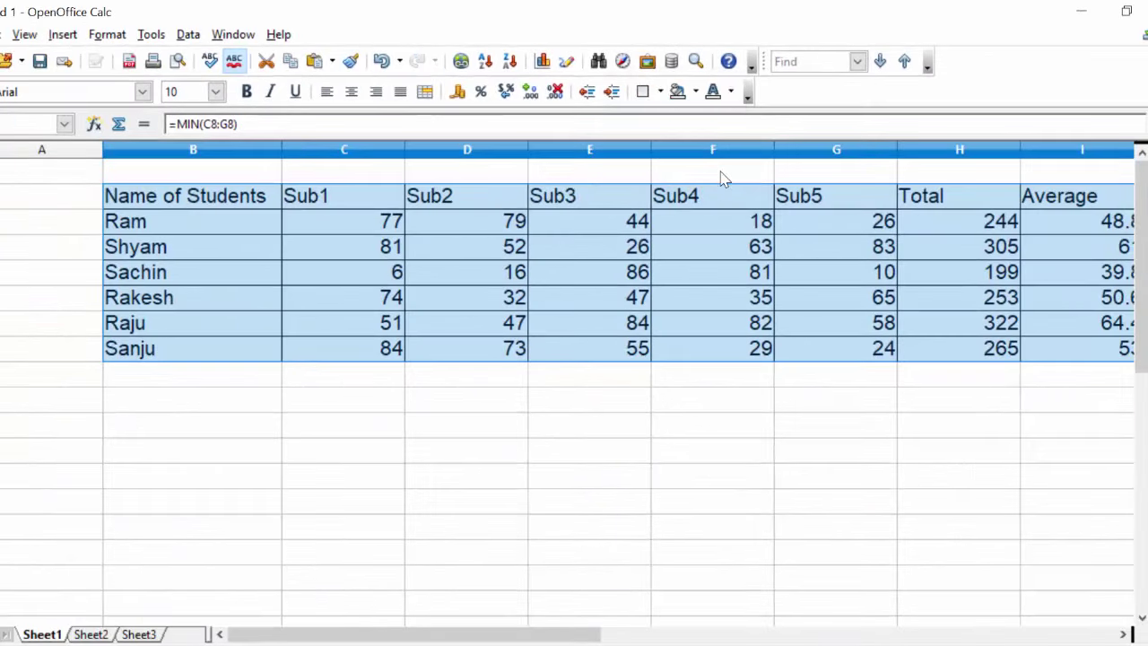
# Step: Enter =hlookup(H2,B2:K8,2,0) in D11, which currently displays Err:508
pyautogui.click(439, 422)
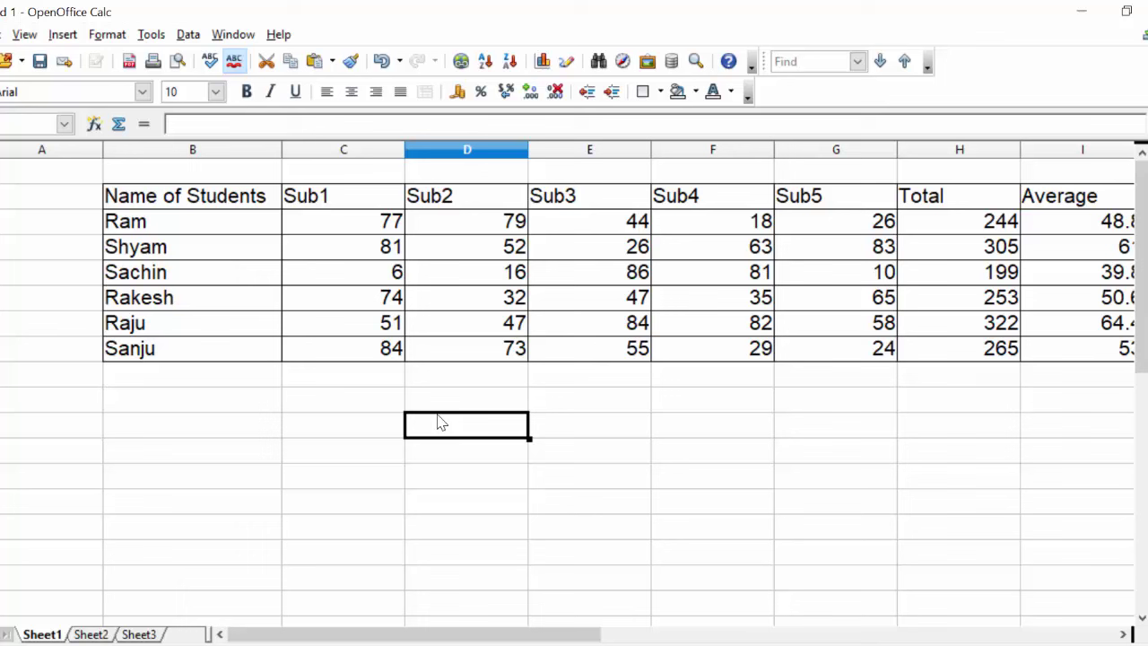
pyautogui.write('=')
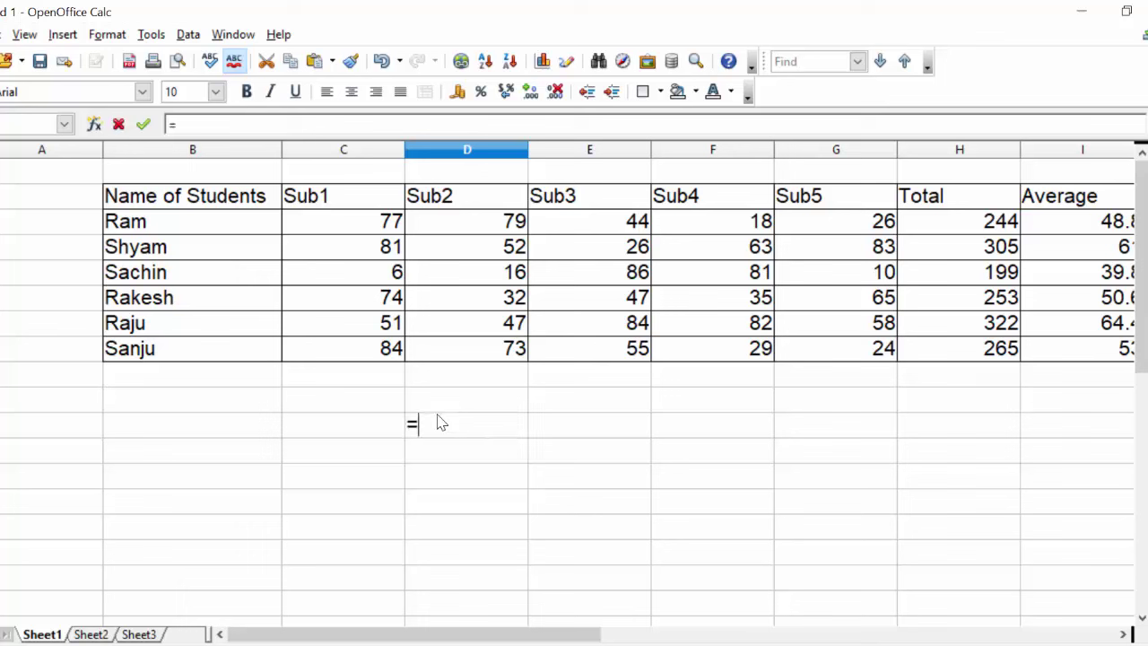
pyautogui.write('hl')
pyautogui.write('ook')
pyautogui.write('u')
pyautogui.write('p')
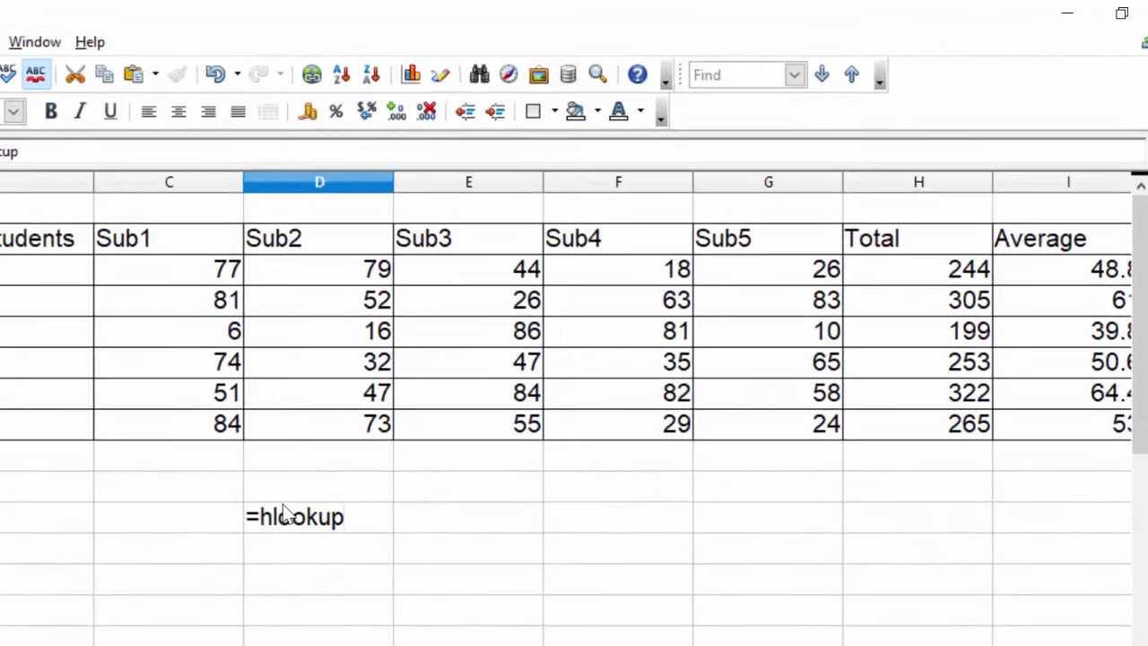
pyautogui.write('(')
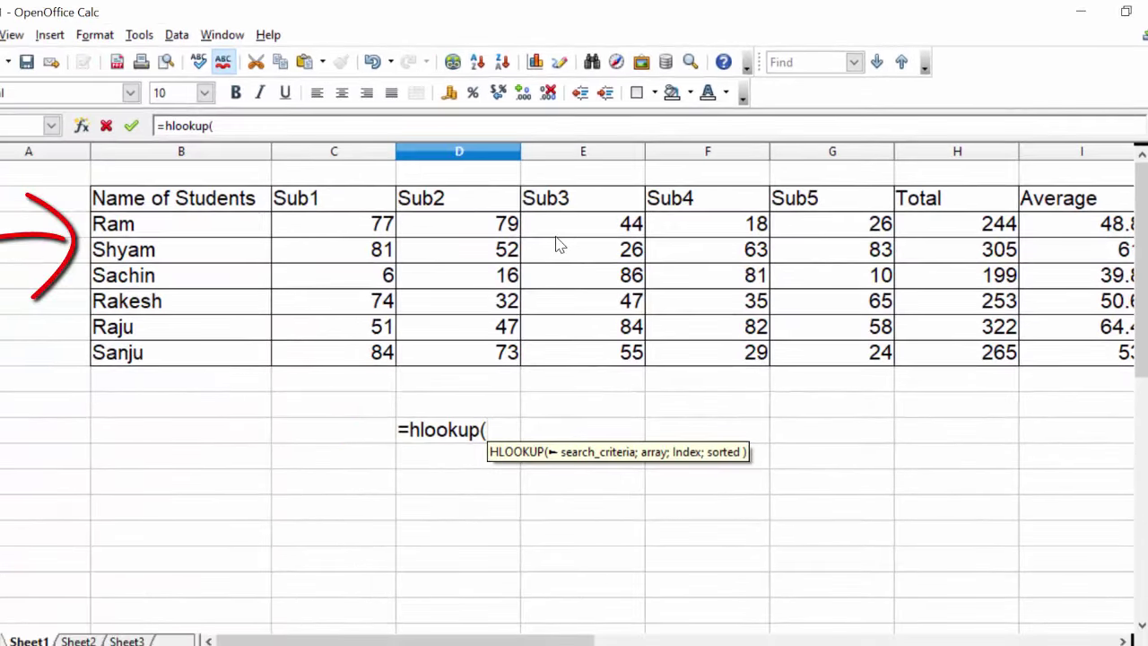
pyautogui.click(935, 205)
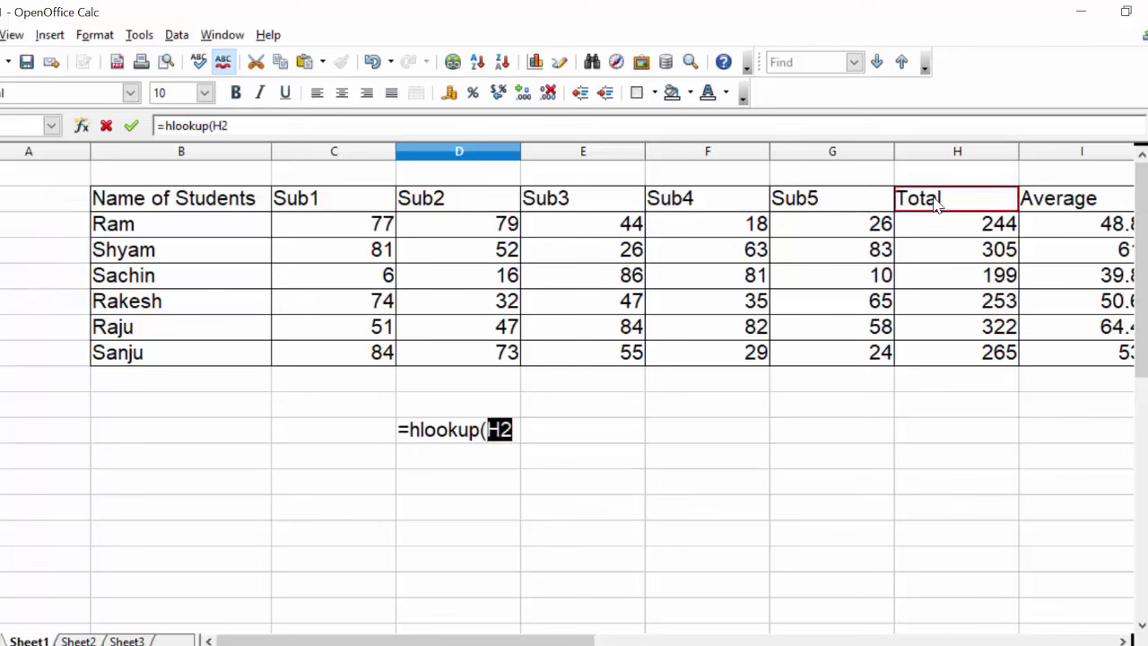
pyautogui.write(',')
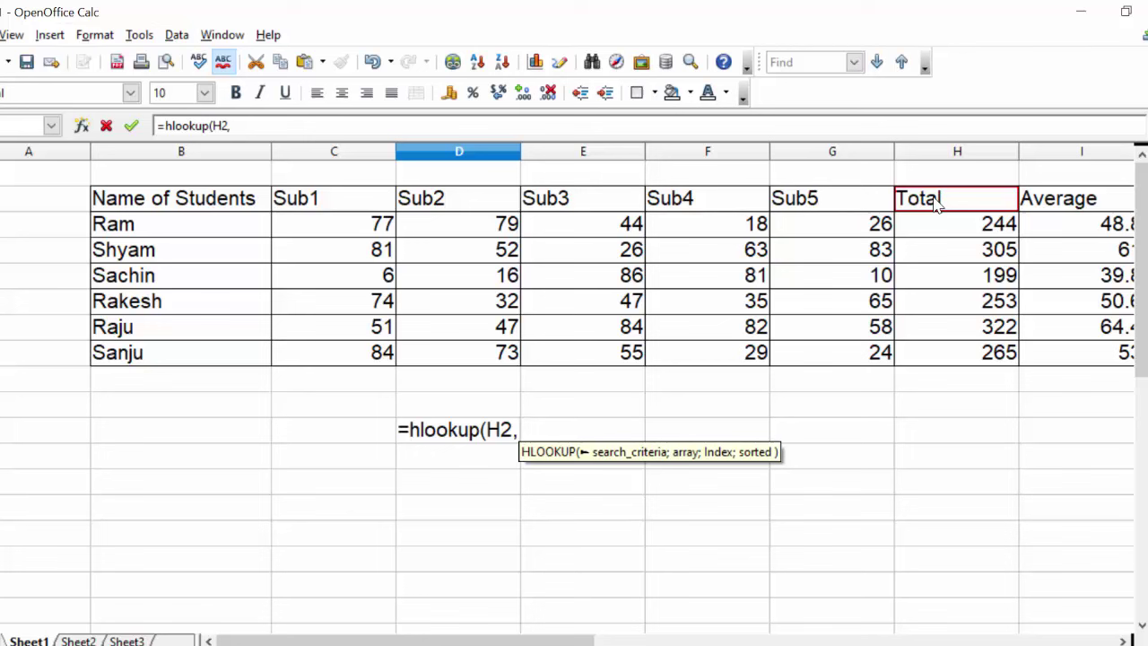
pyautogui.click(190, 208)
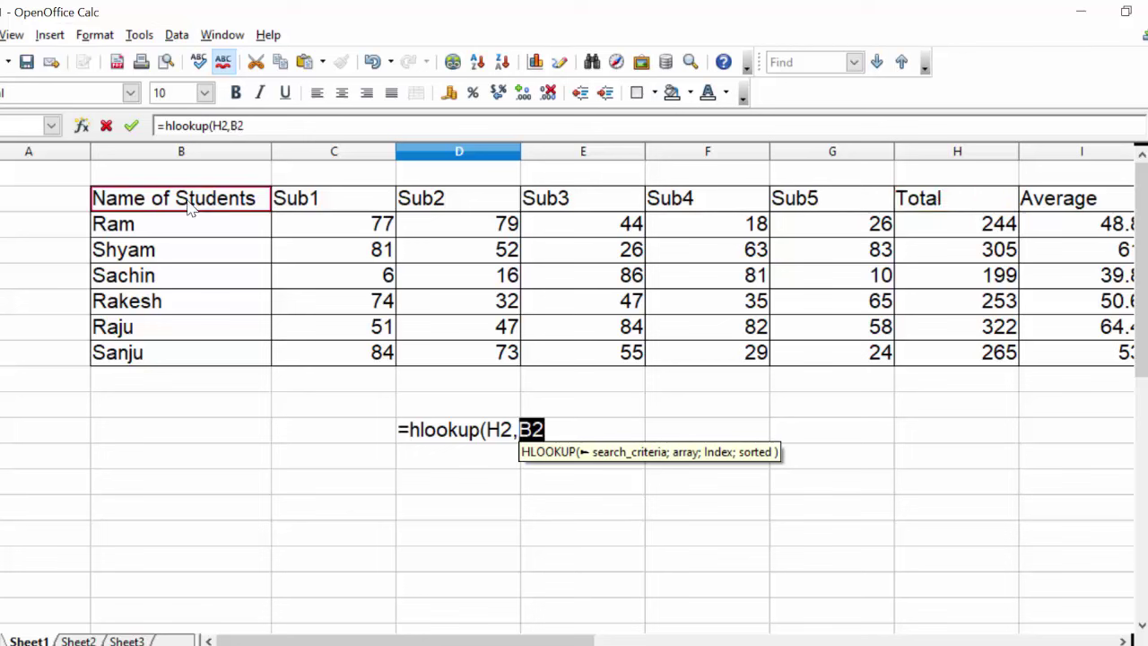
pyautogui.moveTo(190, 208); pyautogui.dragTo(1037, 330)
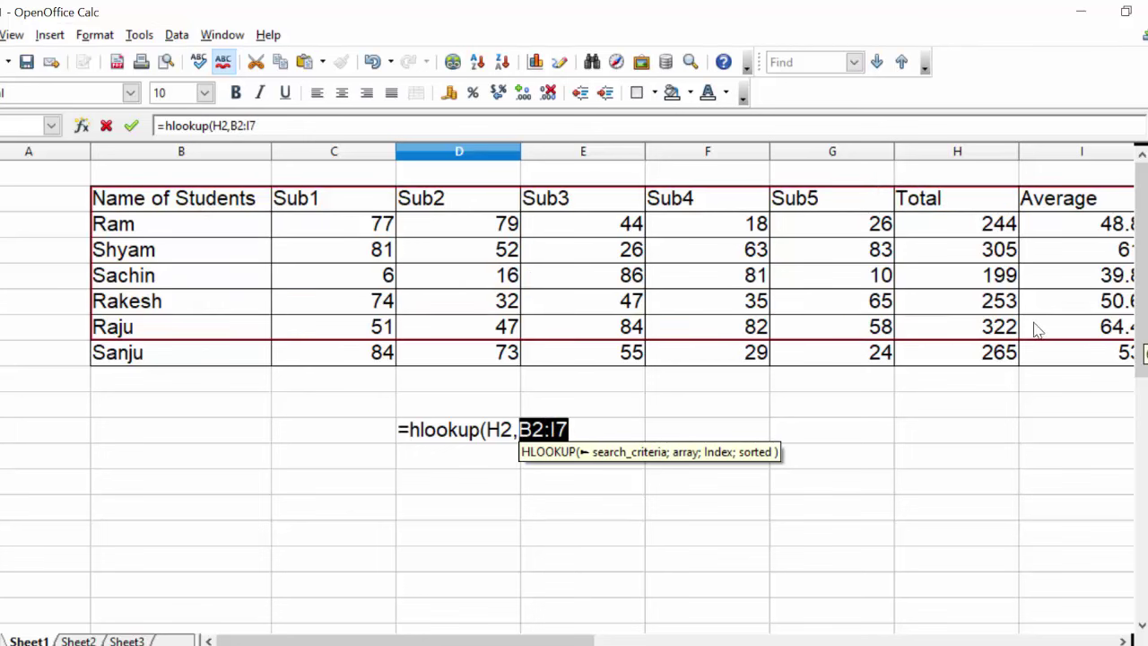
pyautogui.moveTo(1037, 330)
pyautogui.mouseDown()
pyautogui.moveTo(338, 357)
pyautogui.moveTo(325, 371)
pyautogui.mouseUp()
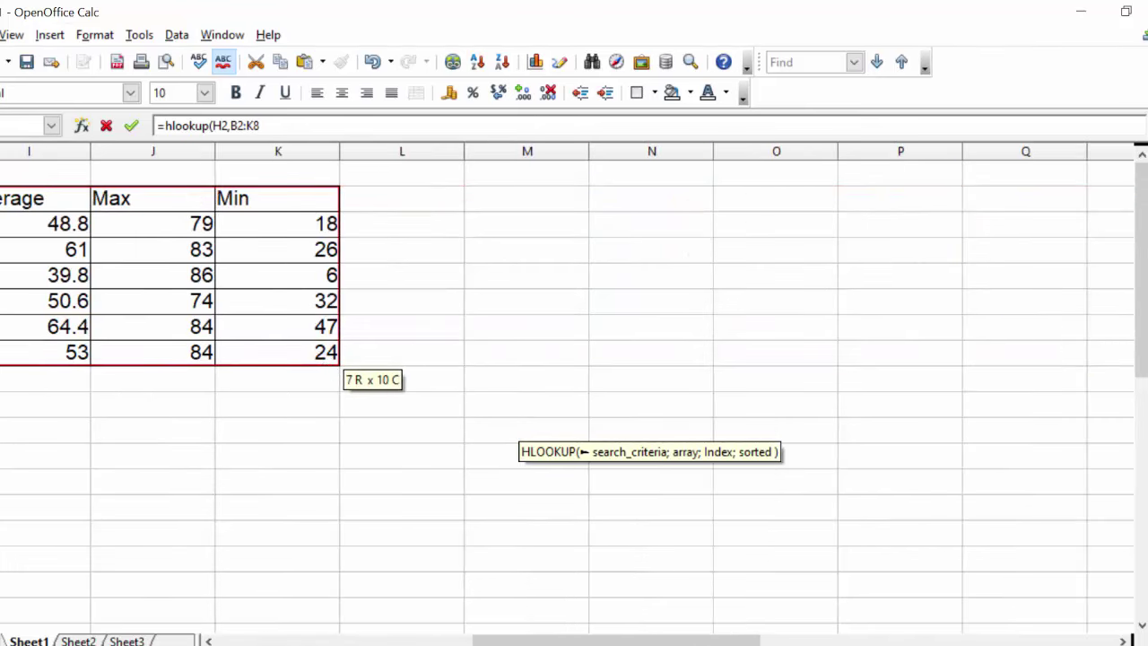
pyautogui.moveTo(616, 640); pyautogui.dragTo(414, 641)
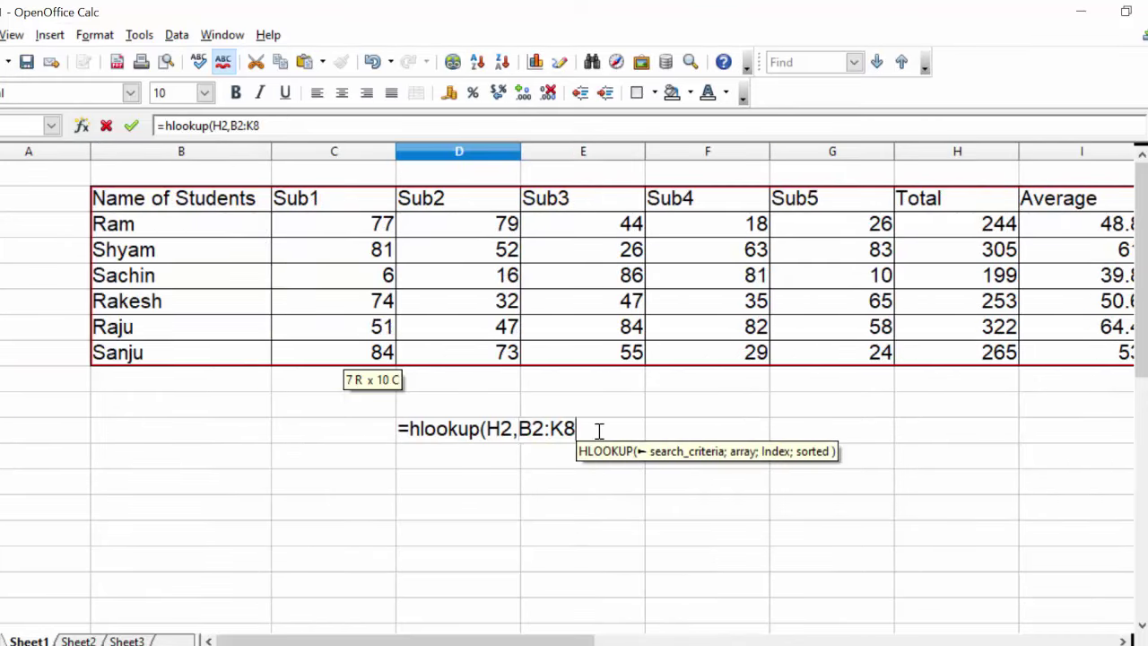
pyautogui.write(',')
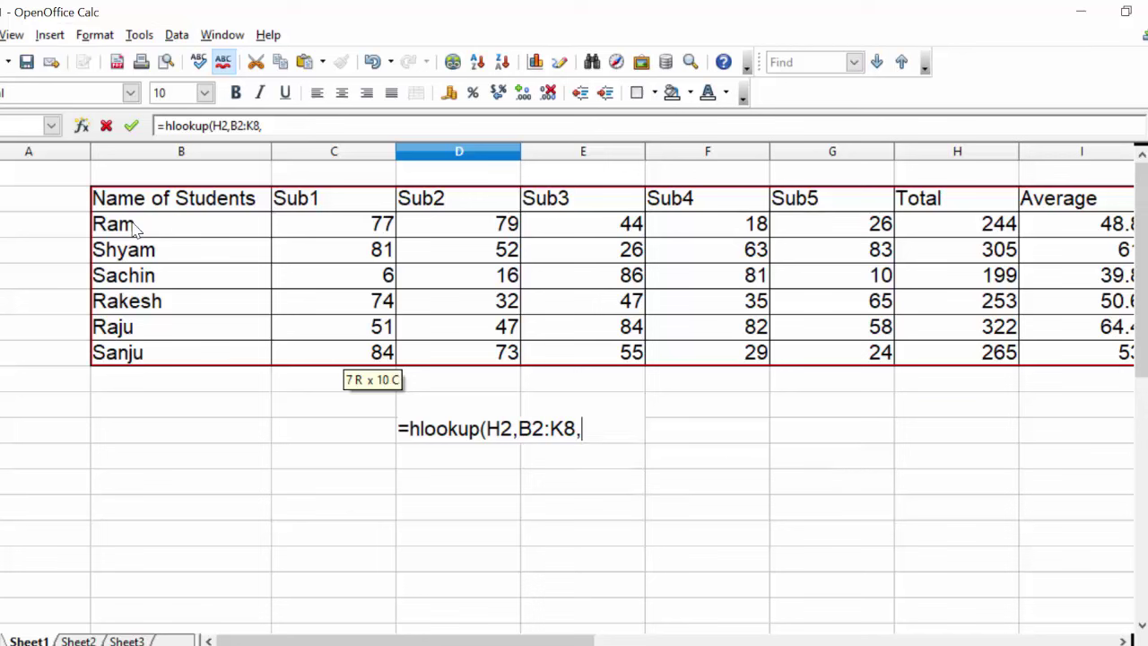
pyautogui.write('2,0')
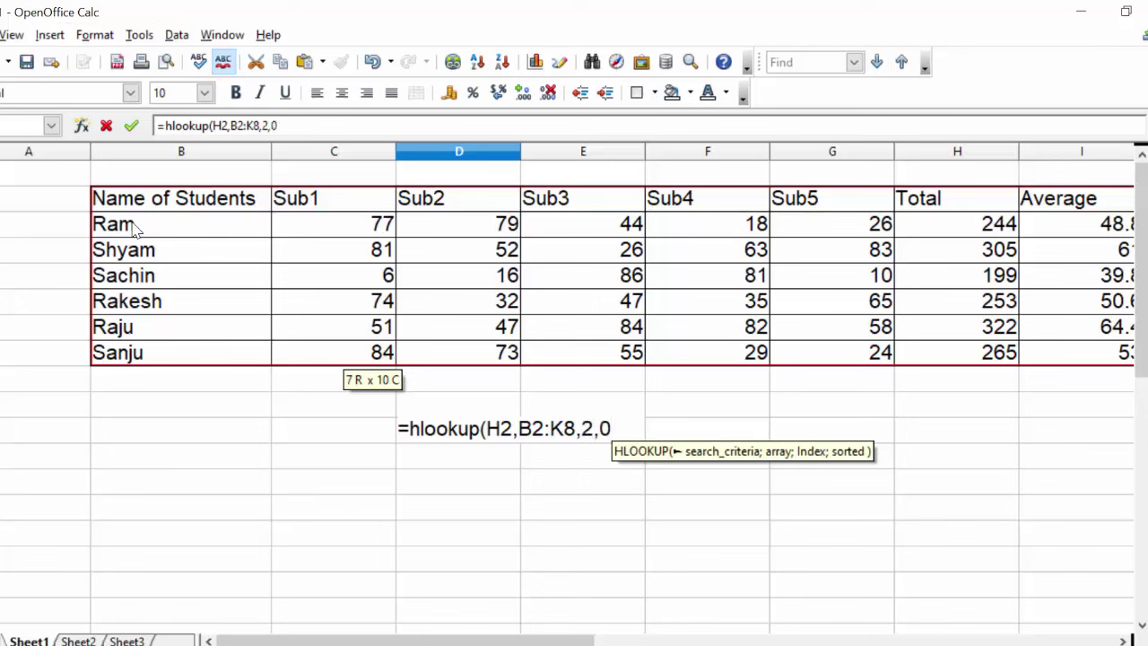
pyautogui.write(')')
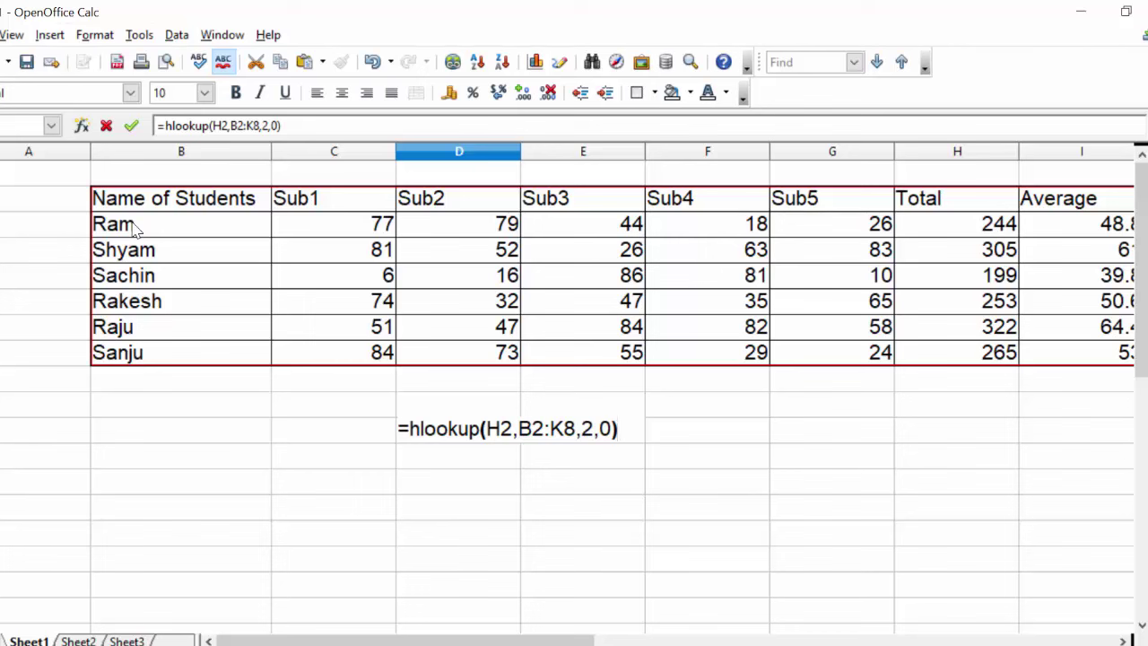
pyautogui.press('Return')
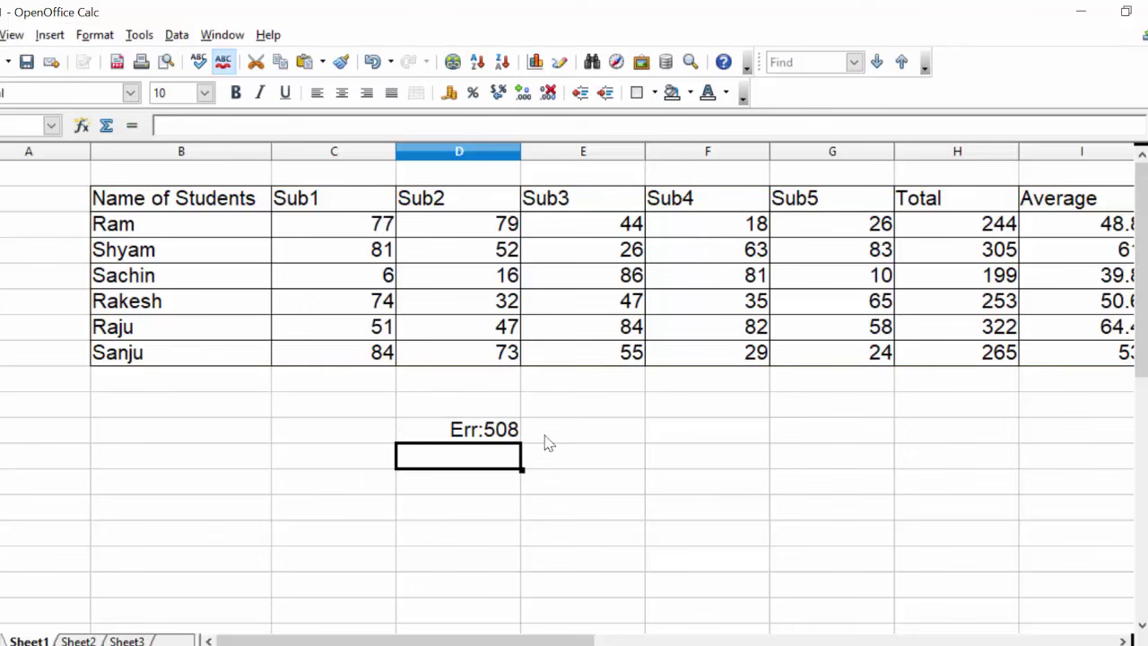
# Step: Rewrite D11's formula as =HLOOKUP(H2;B2:K8;2;0) so it shows 244 instead of Err:508
pyautogui.click(438, 432)
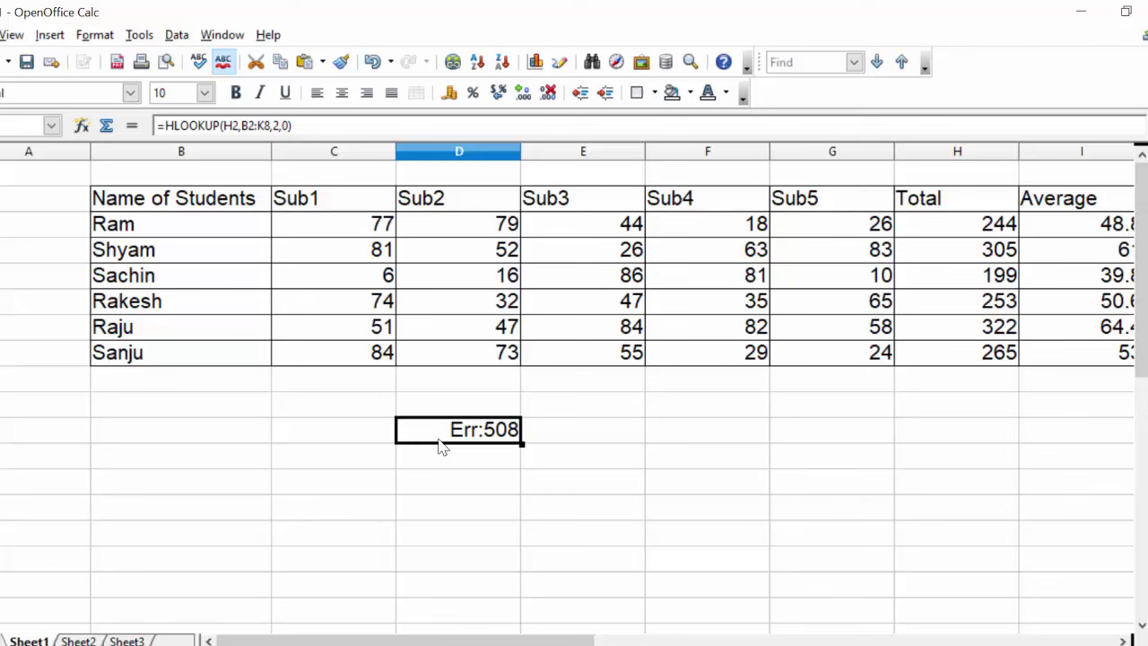
pyautogui.doubleClick(442, 429)
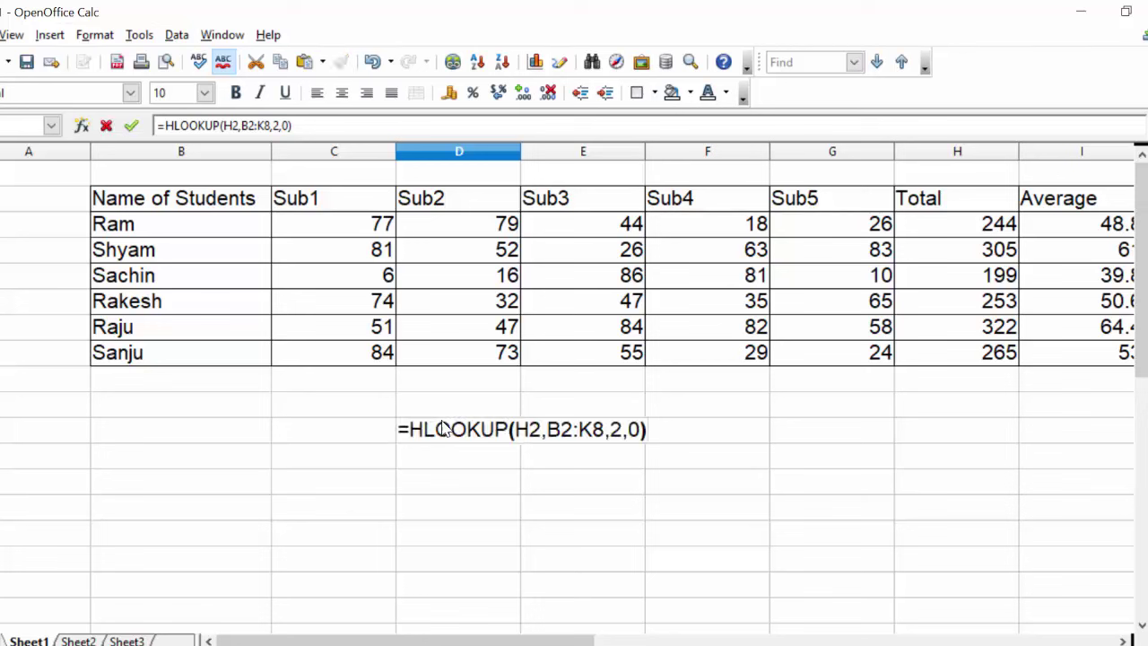
pyautogui.click(548, 430)
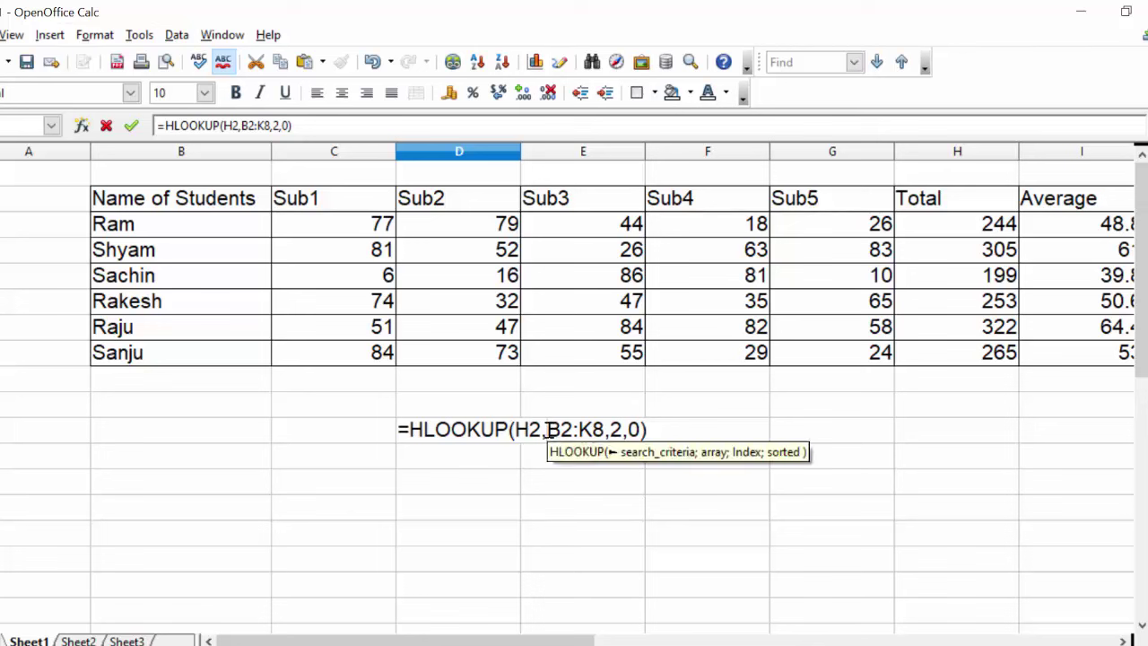
pyautogui.press('BackSpace')
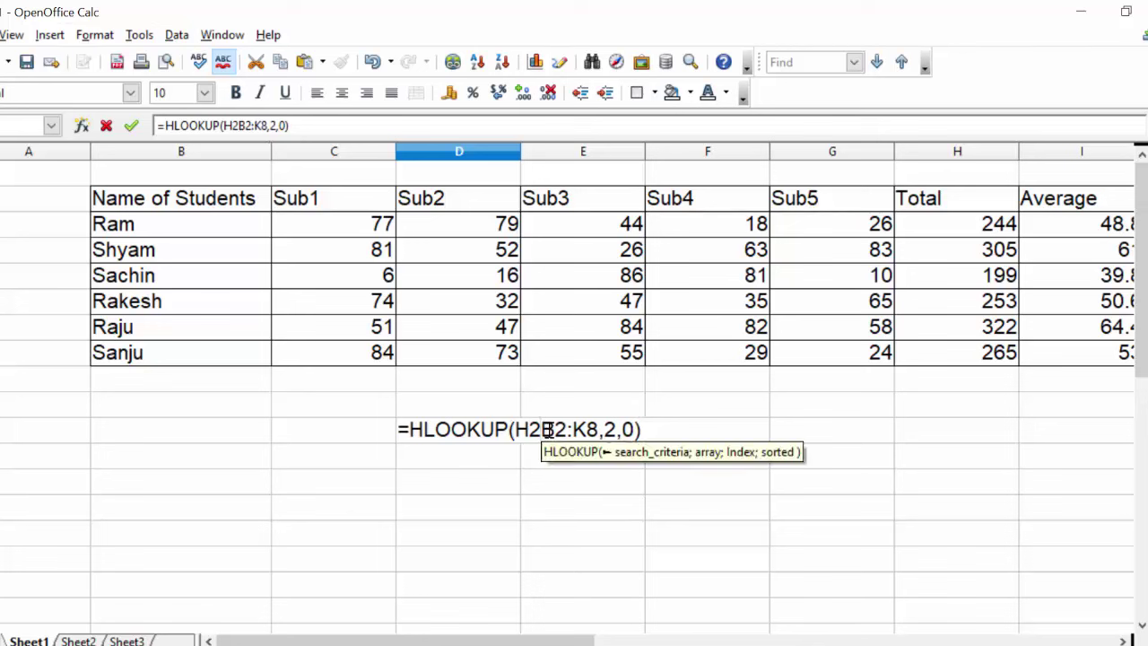
pyautogui.write(';')
pyautogui.moveTo(596, 430); pyautogui.dragTo(641, 430)
pyautogui.write(';')
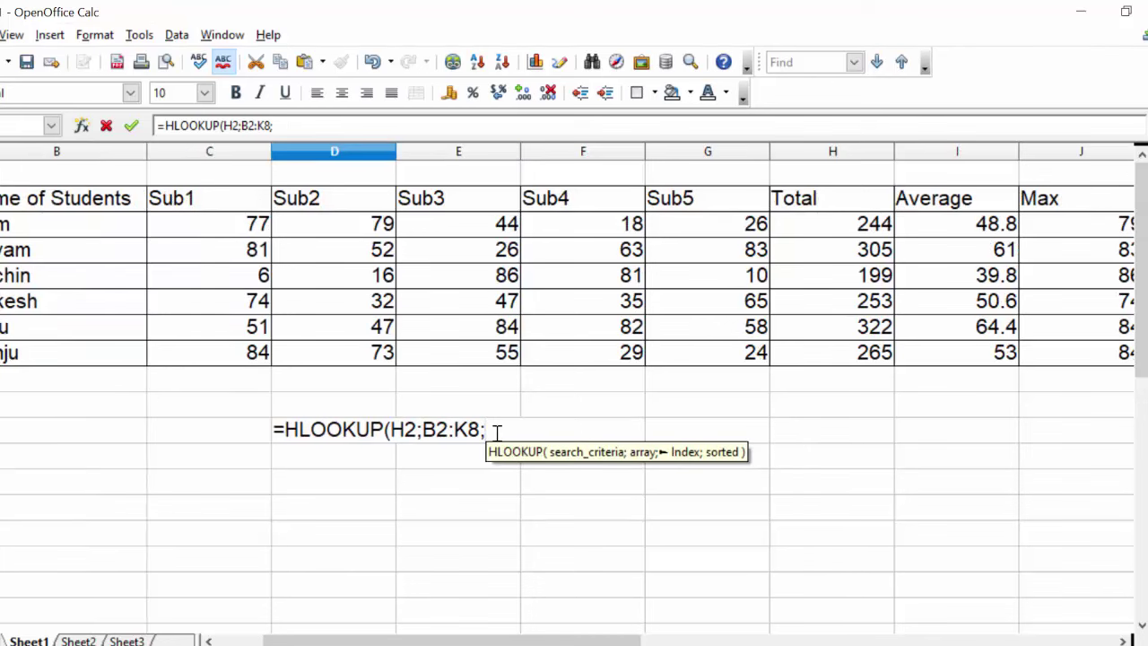
pyautogui.write('2')
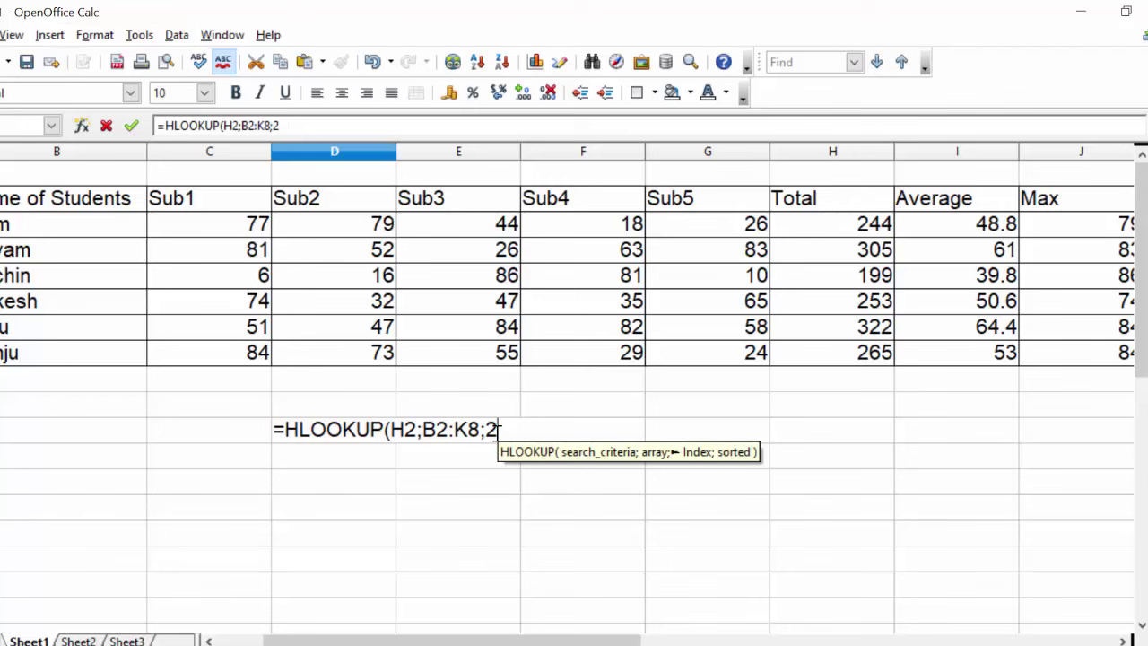
pyautogui.write(';')
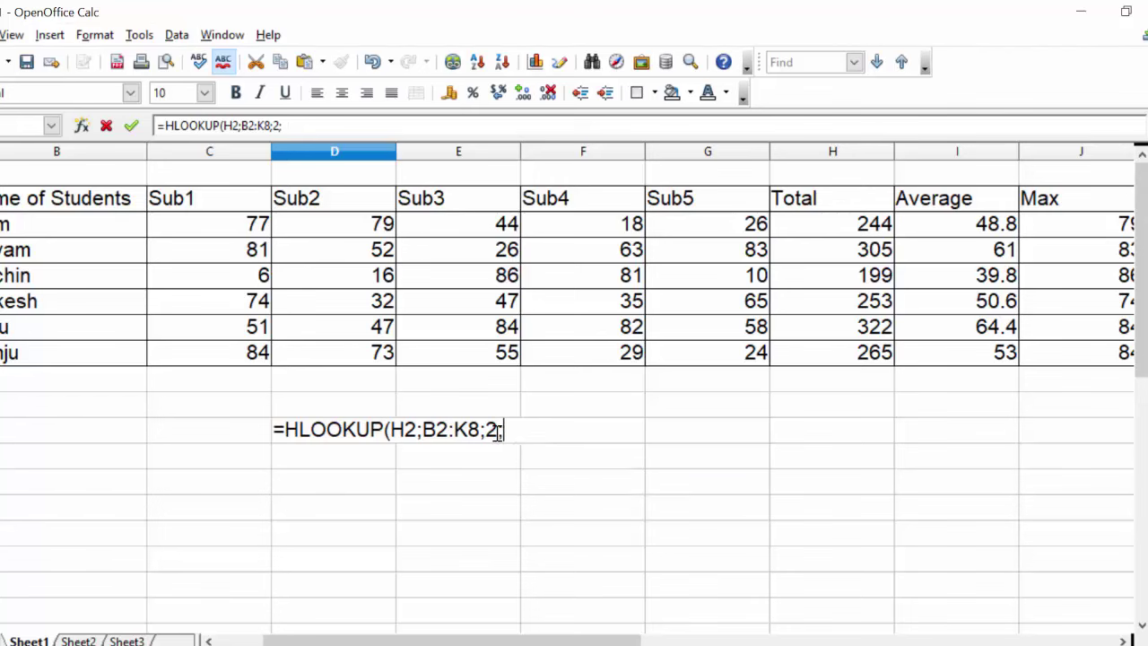
pyautogui.write('0)')
pyautogui.press('Return')
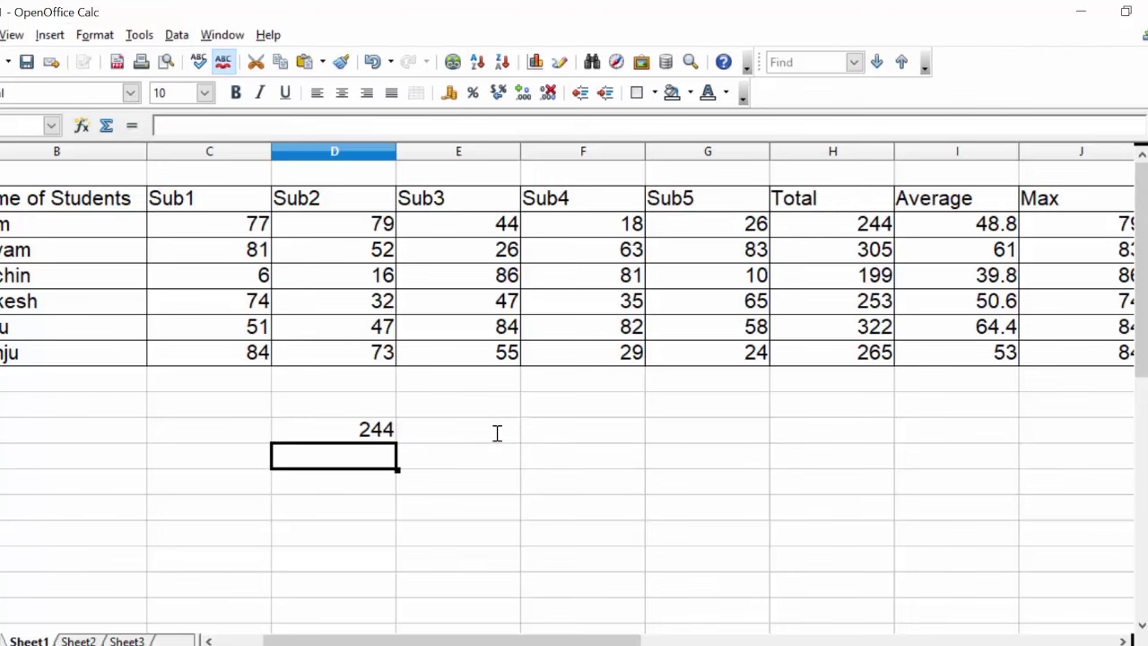
pyautogui.click(385, 412)
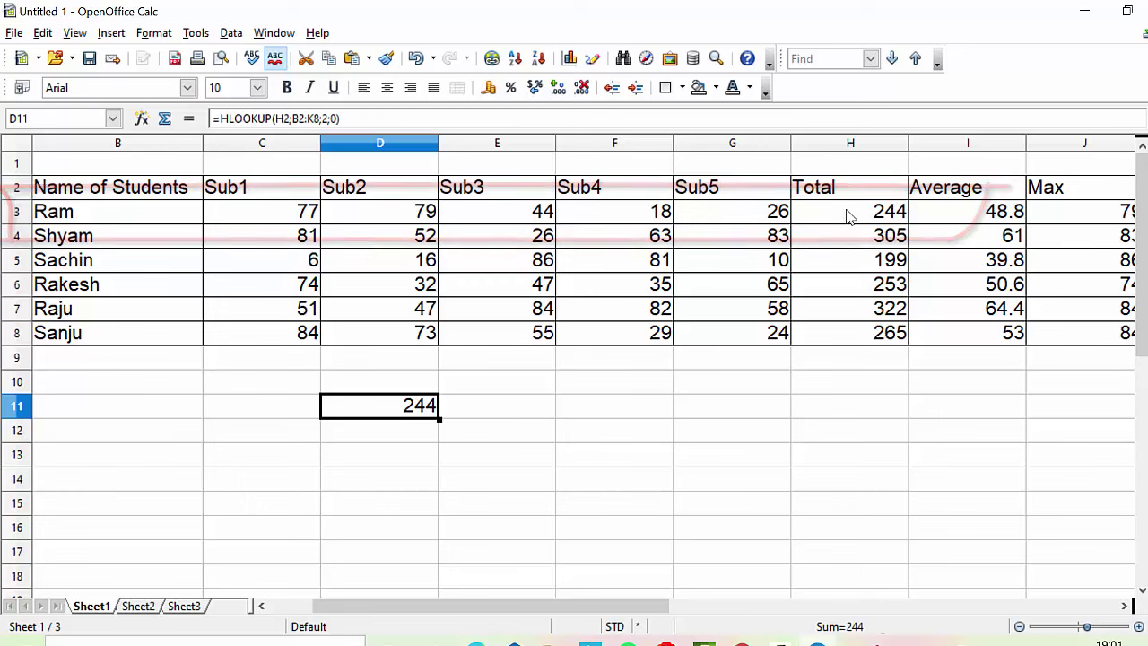
pyautogui.click(847, 215)
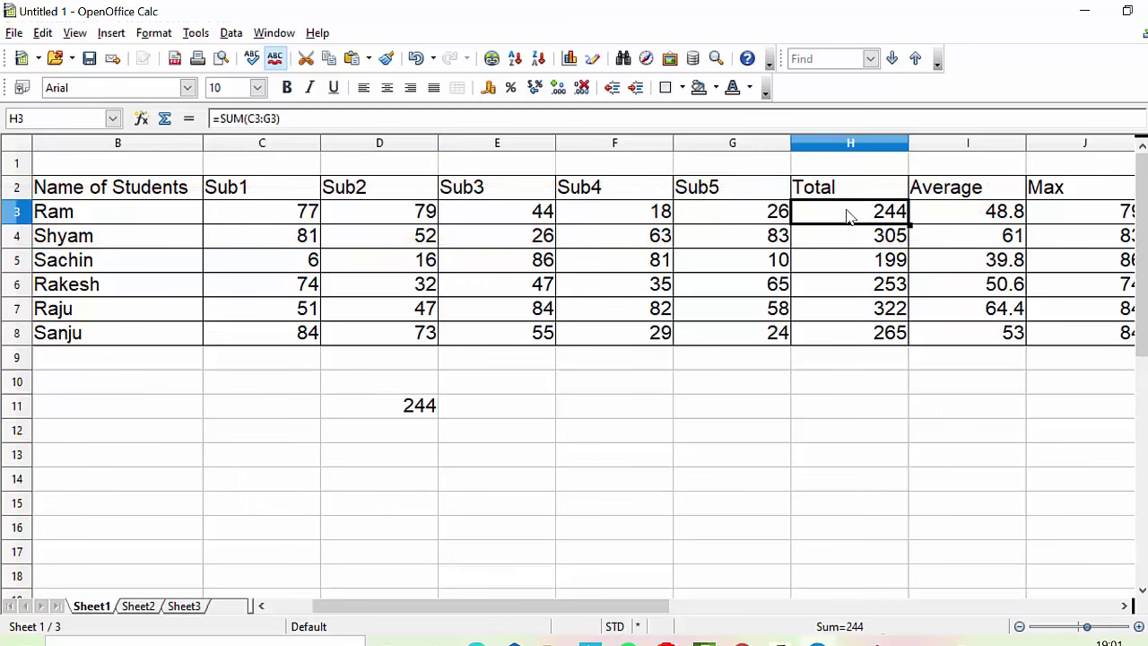